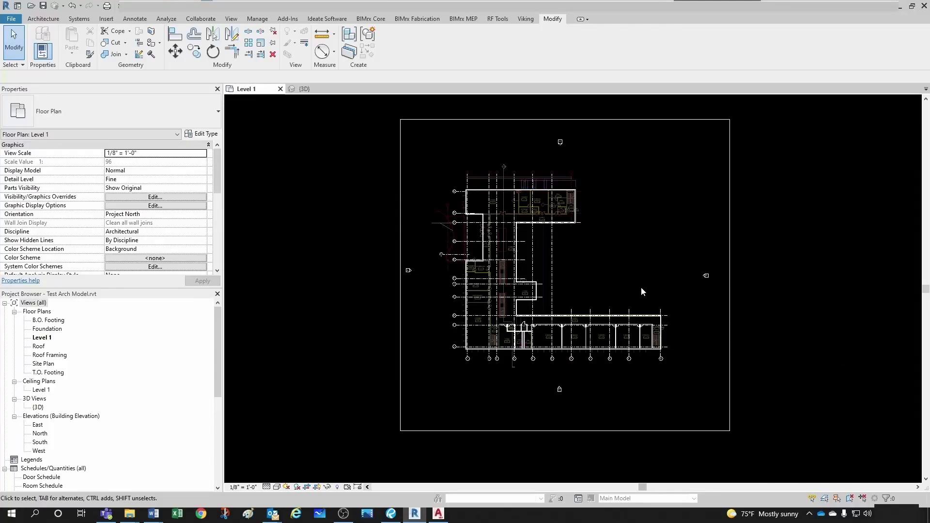
scroll(629, 284, "up", 2)
scroll(567, 303, "down", 2)
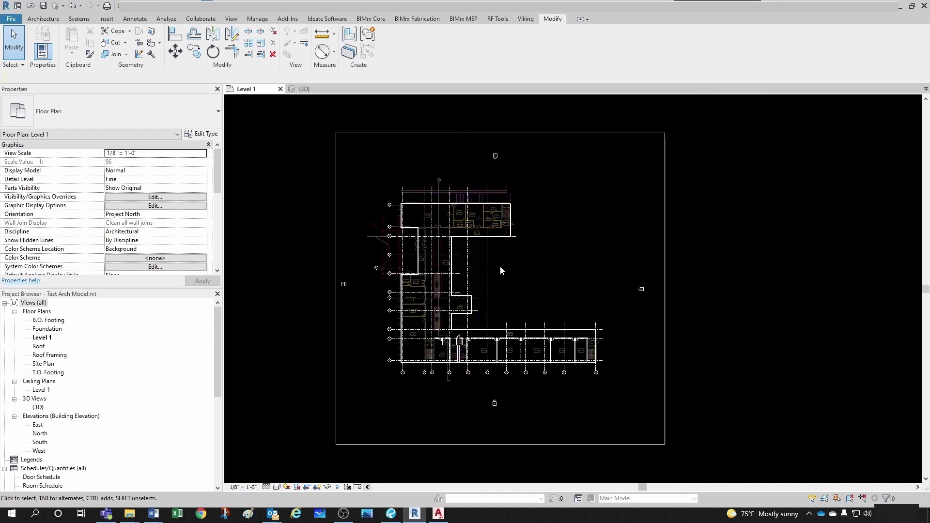
left_click(44, 18)
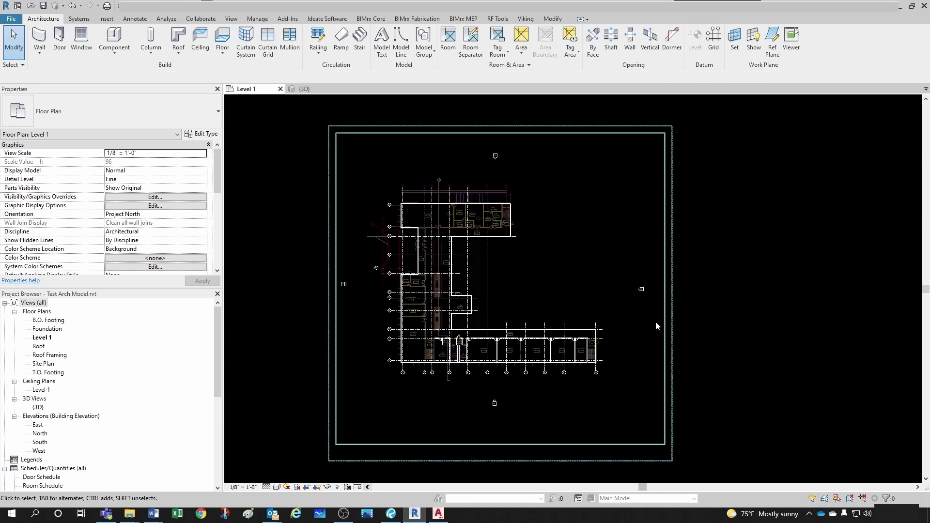
Switch to AutoCAD and examine the level names and elevations from Level 1 up to Parapet in the main stair section.
left_click(439, 514)
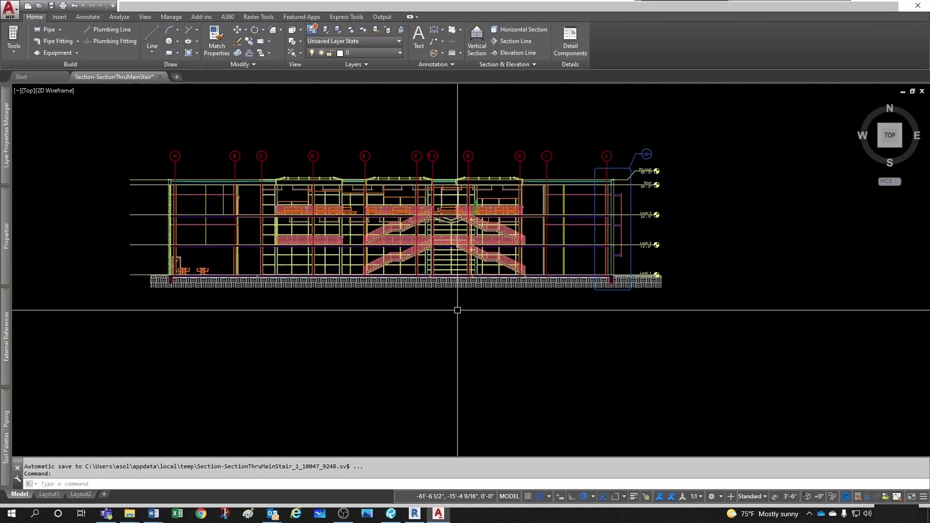
scroll(487, 308, "down", 3)
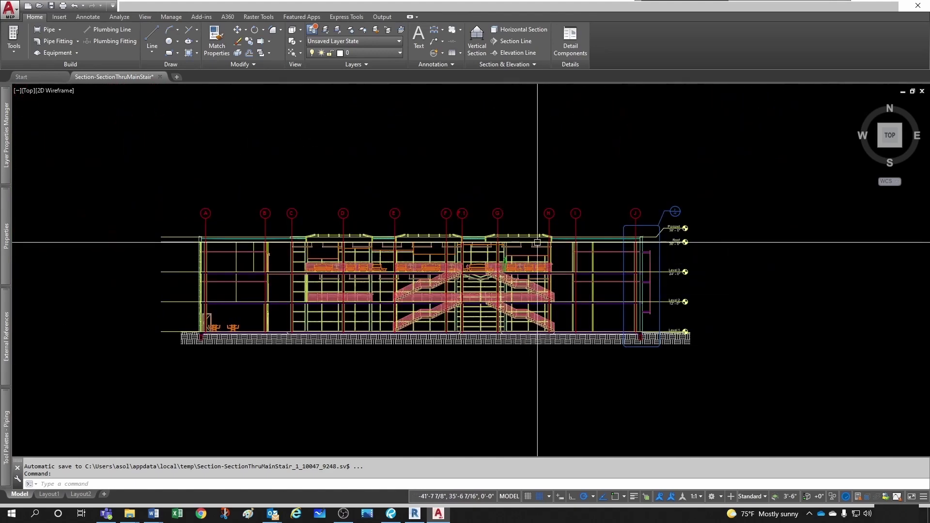
scroll(669, 315, "up", 5)
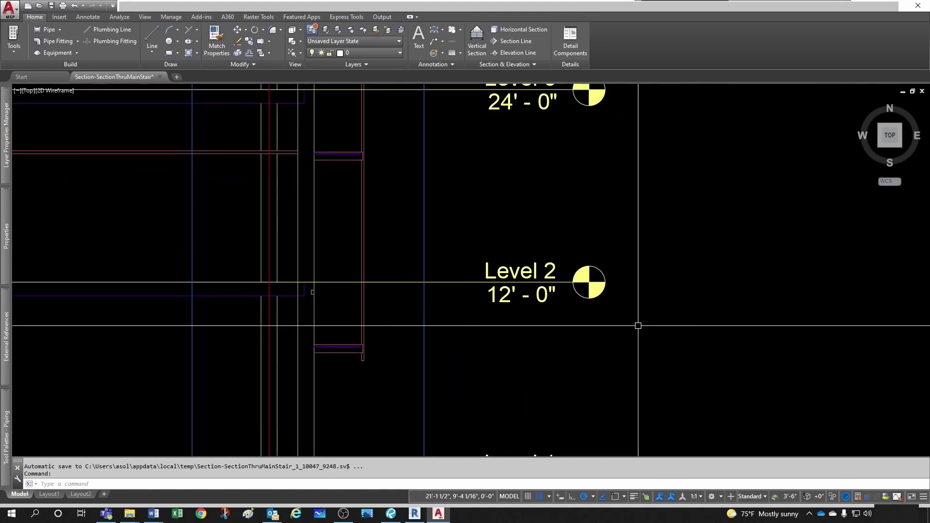
scroll(606, 329, "down", 3)
scroll(557, 383, "up", 4)
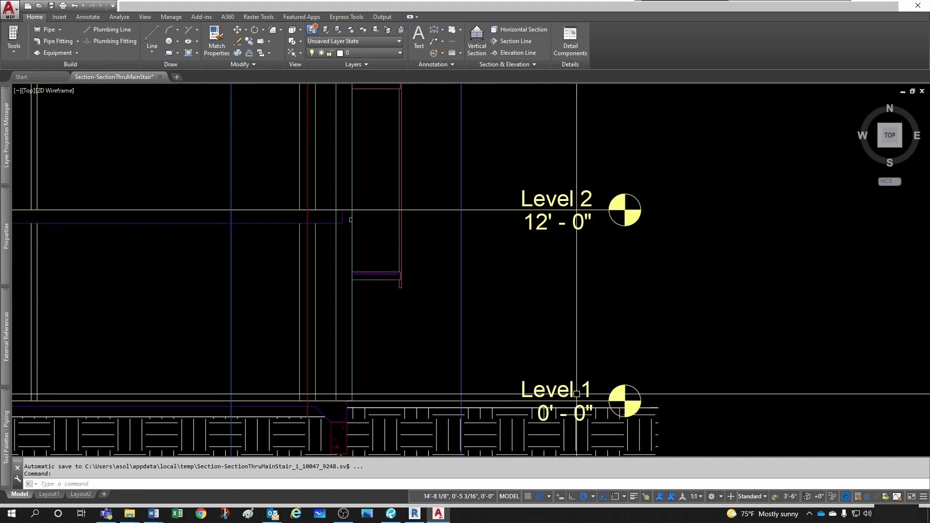
scroll(537, 388, "down", 5)
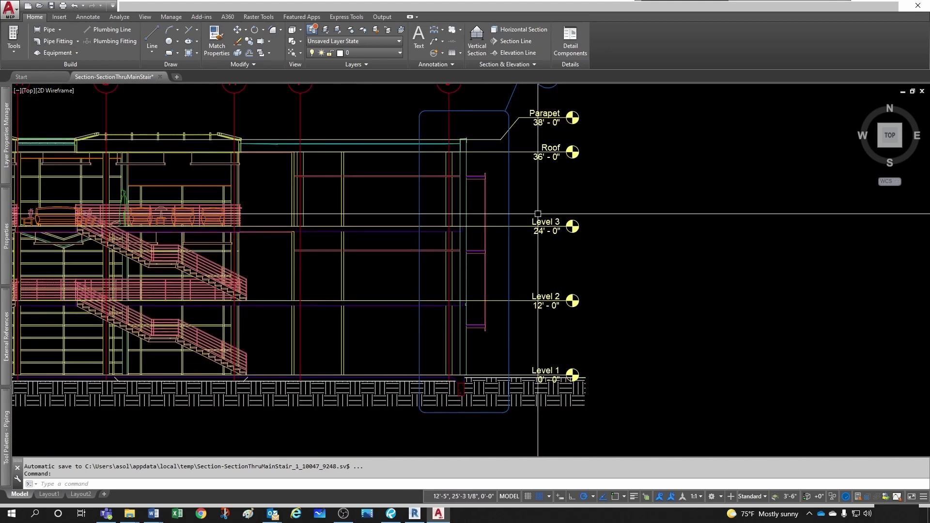
scroll(523, 223, "down", 3)
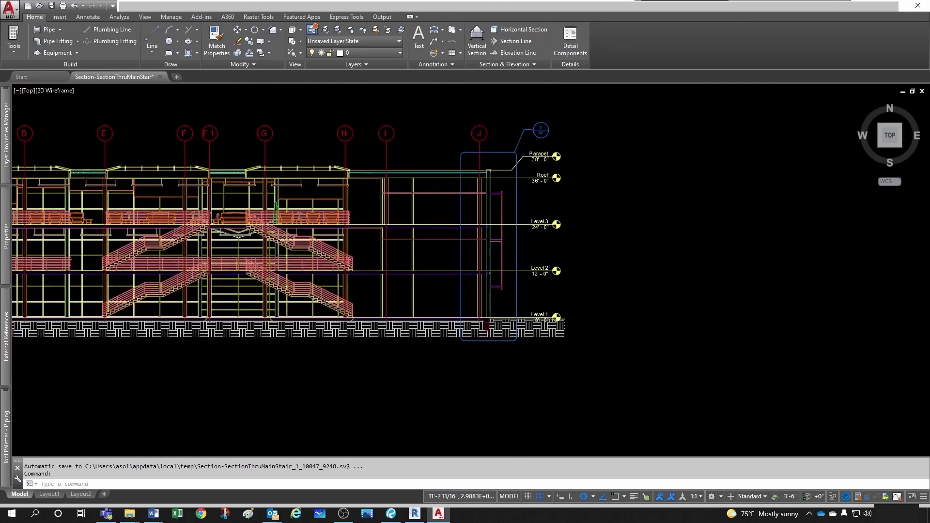
scroll(526, 226, "up", 5)
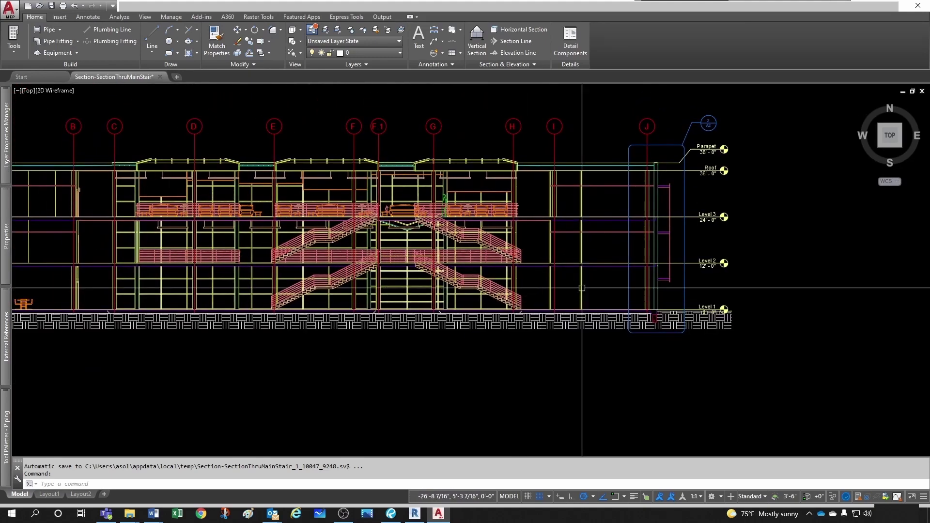
middle_click_drag(743, 307, 590, 311)
scroll(590, 291, "down", 2)
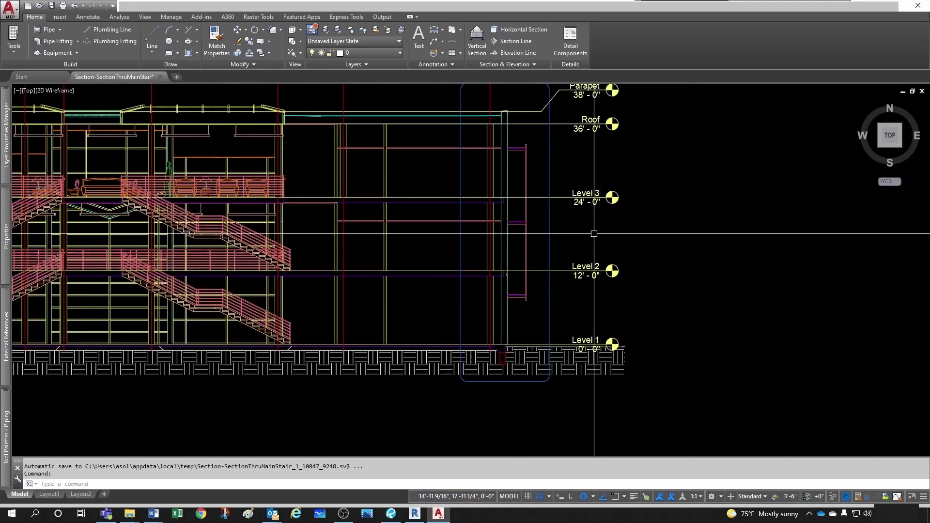
middle_click_drag(593, 217, 562, 248)
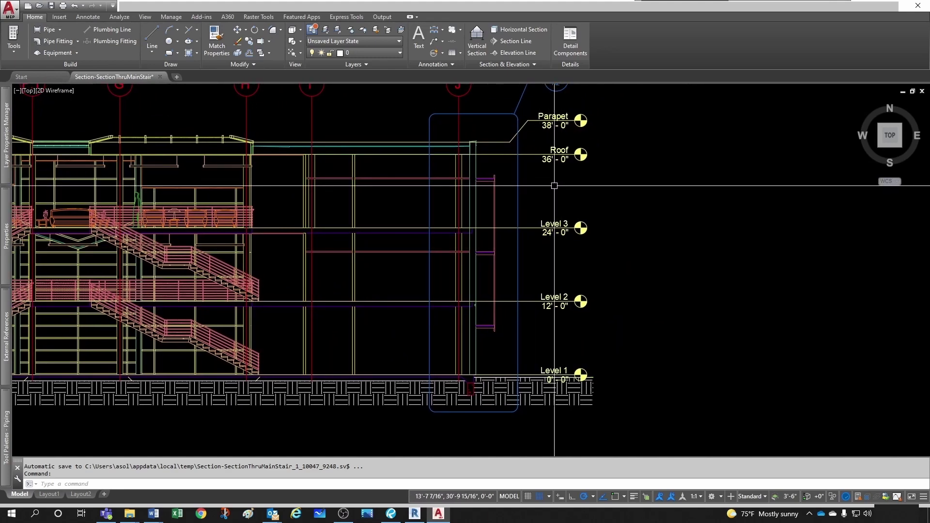
Switch to Revit and open the South building elevation from its elevation marker below the Level 1 floor plan.
left_click(414, 513)
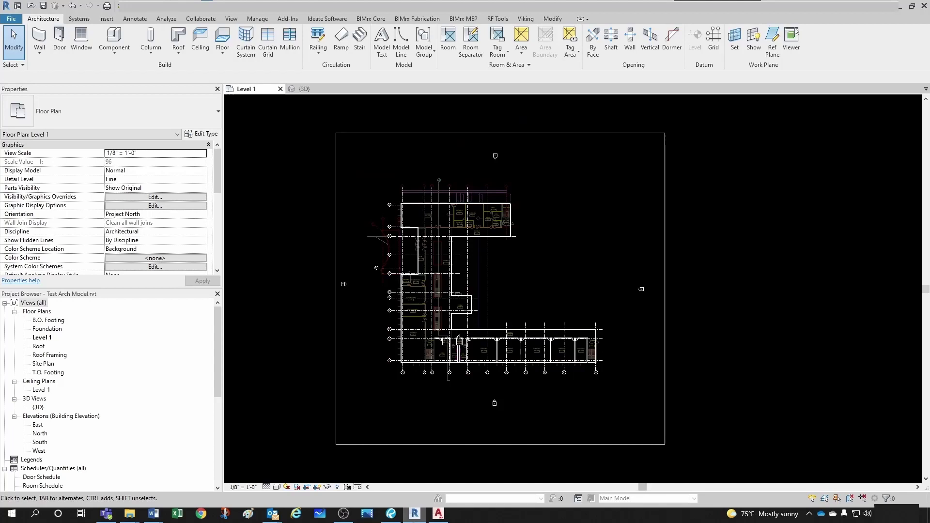
scroll(510, 423, "up", 4)
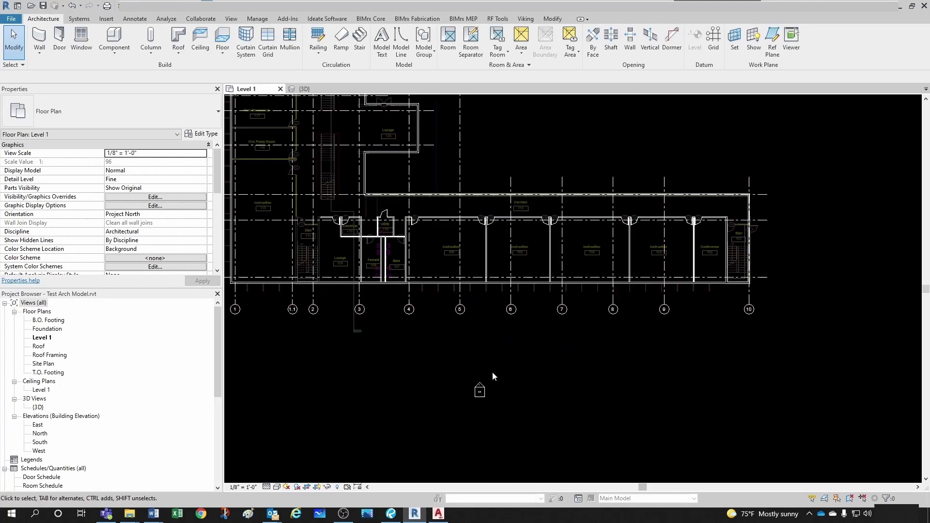
double_click(479, 385)
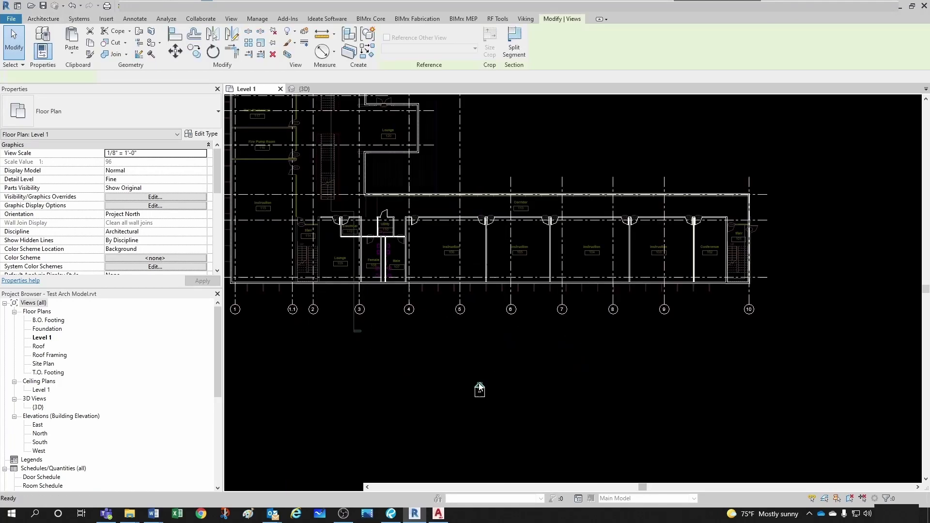
scroll(645, 293, "up", 5)
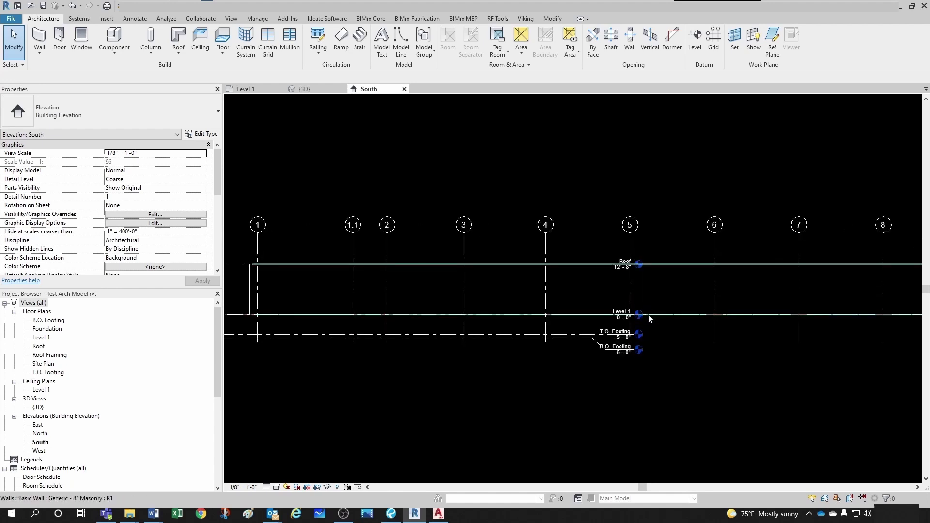
Try the Shaded visual style on the South elevation and inspect the wall out to grid 10.
left_click(275, 490)
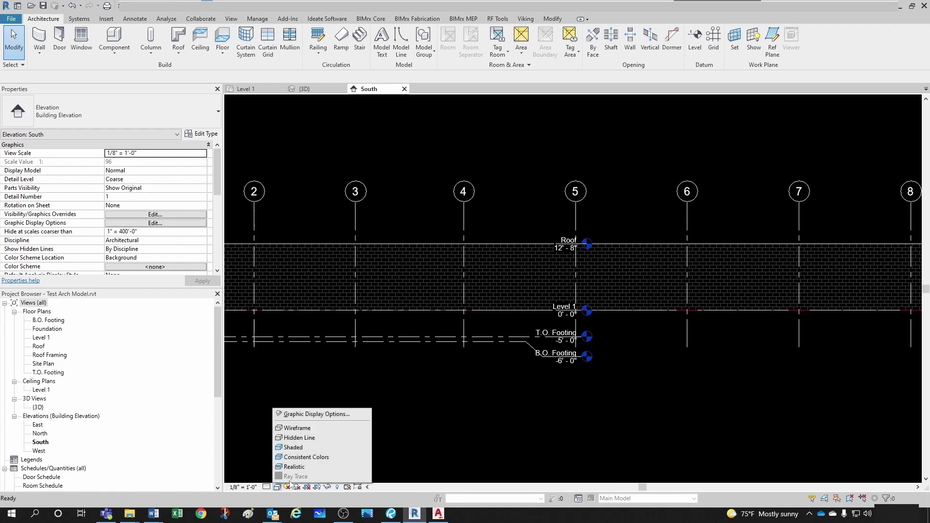
left_click(298, 451)
scroll(438, 274, "down", 4)
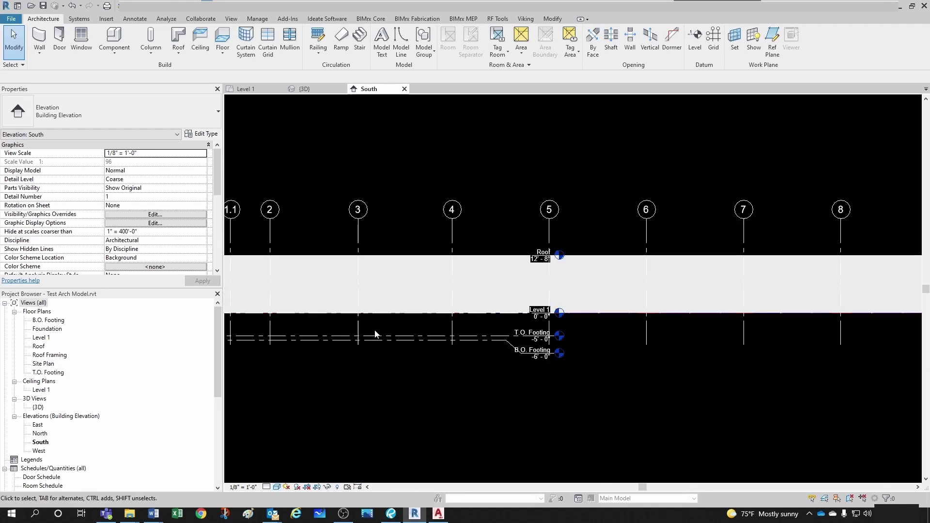
scroll(693, 303, "up", 1)
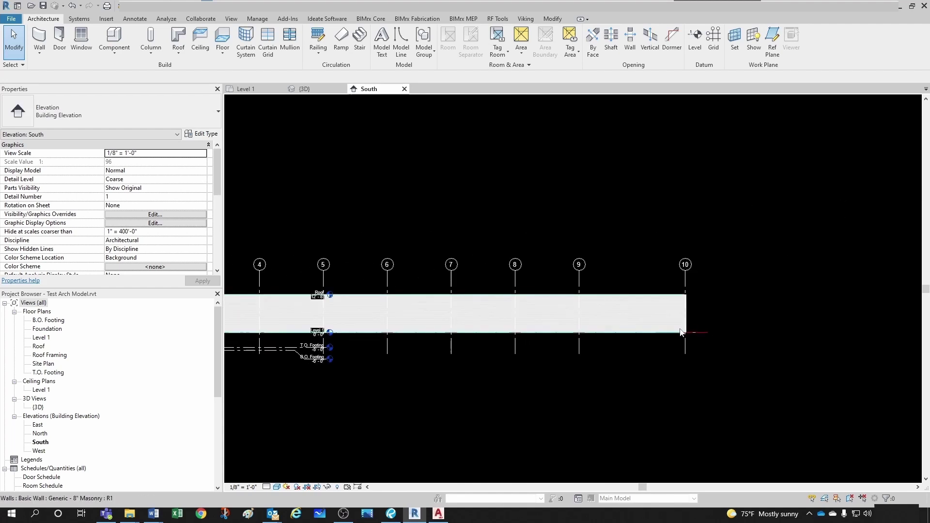
scroll(693, 308, "down", 2)
scroll(405, 340, "up", 1)
scroll(405, 339, "up", 2)
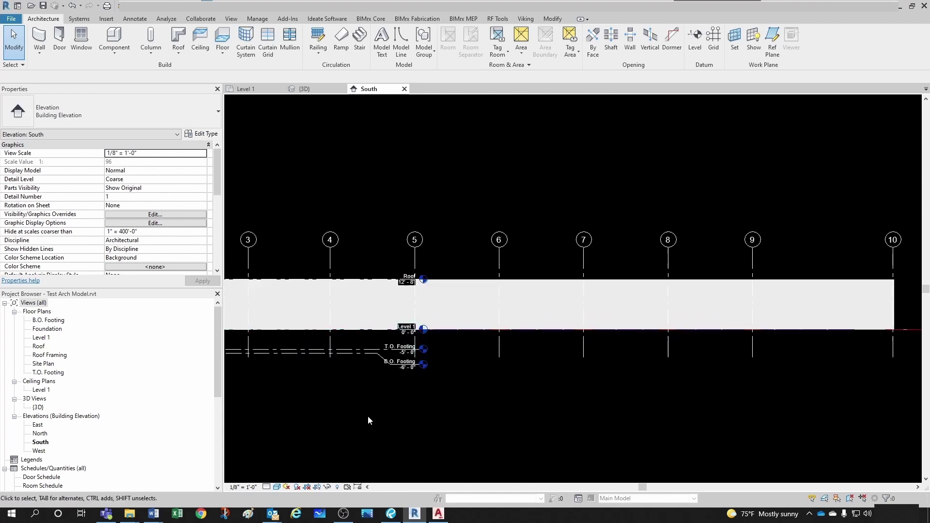
Set the South elevation's visual style to Wireframe.
left_click(277, 487)
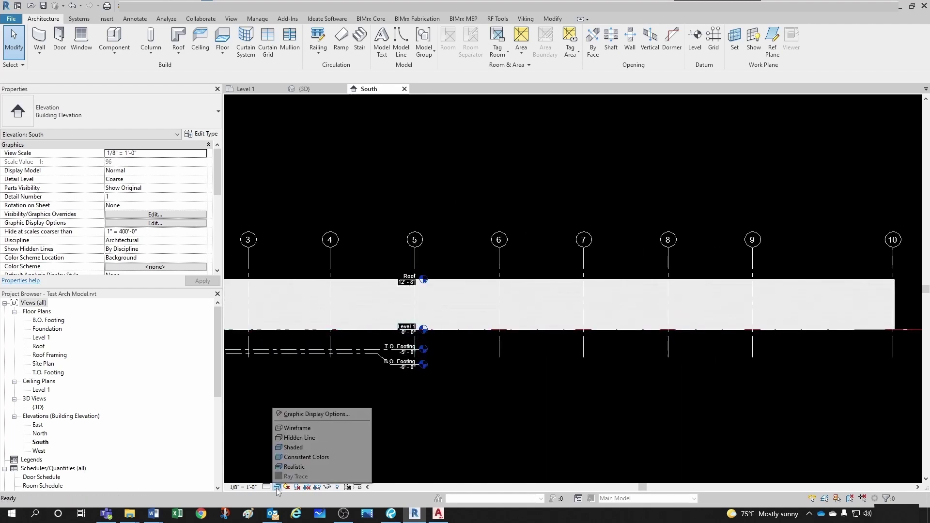
left_click(293, 437)
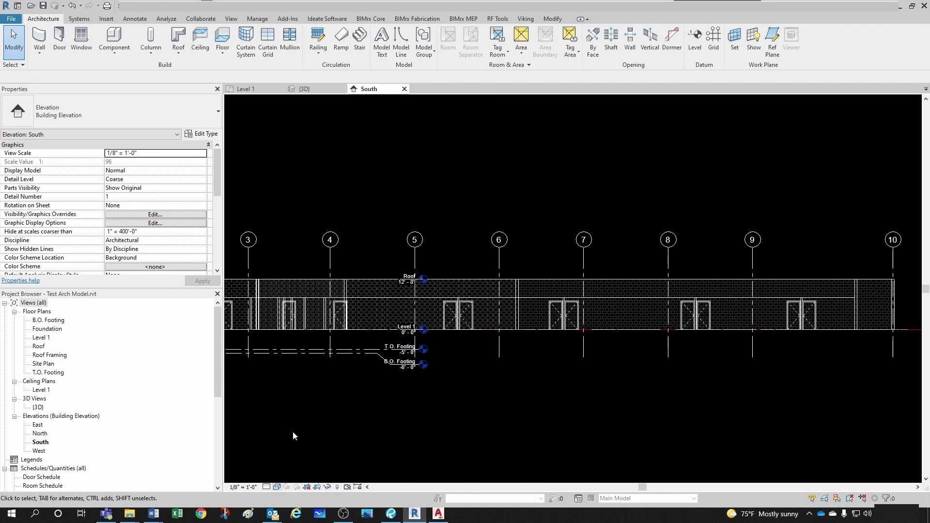
Extend the Level 1 line together with its aligned levels from grid 5 to beyond grid 10 and the building's end.
scroll(339, 402, "down", 3)
left_click(517, 341)
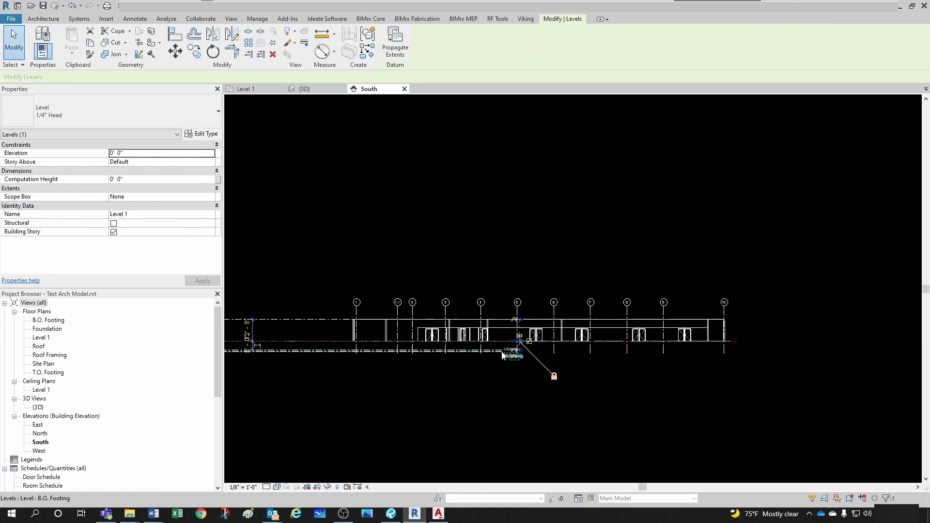
scroll(520, 341, "up", 2)
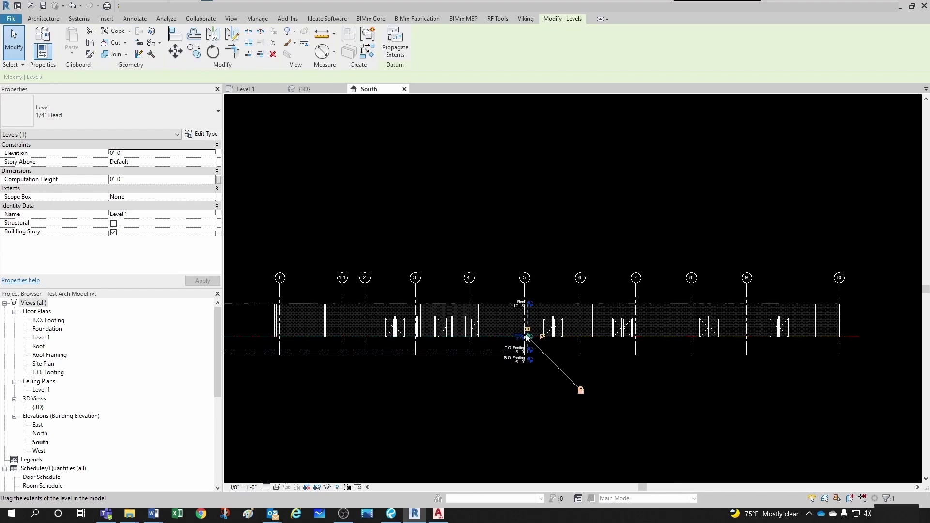
scroll(527, 339, "up", 4)
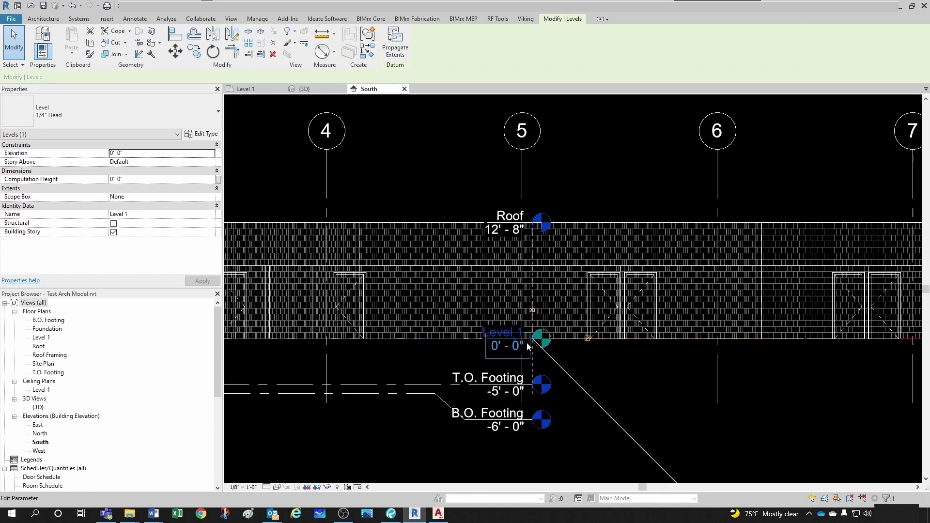
scroll(589, 343, "down", 4)
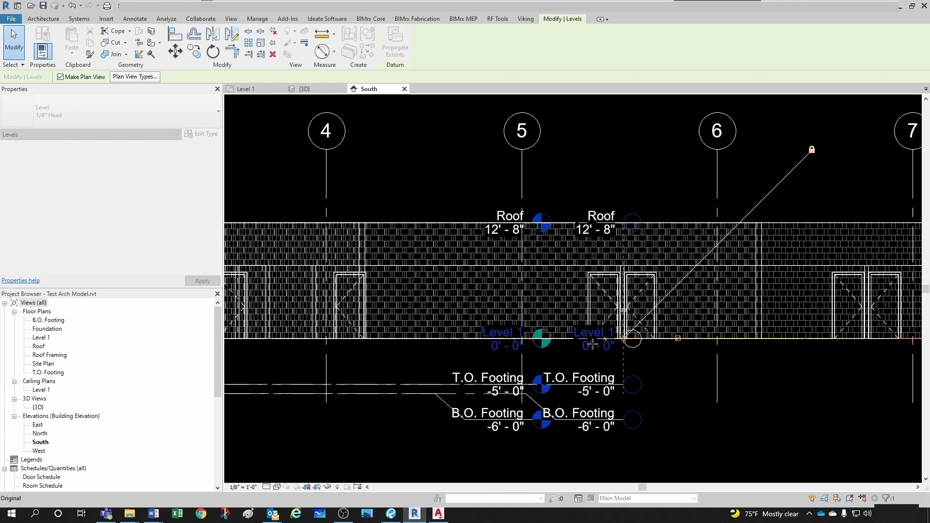
scroll(590, 343, "down", 2)
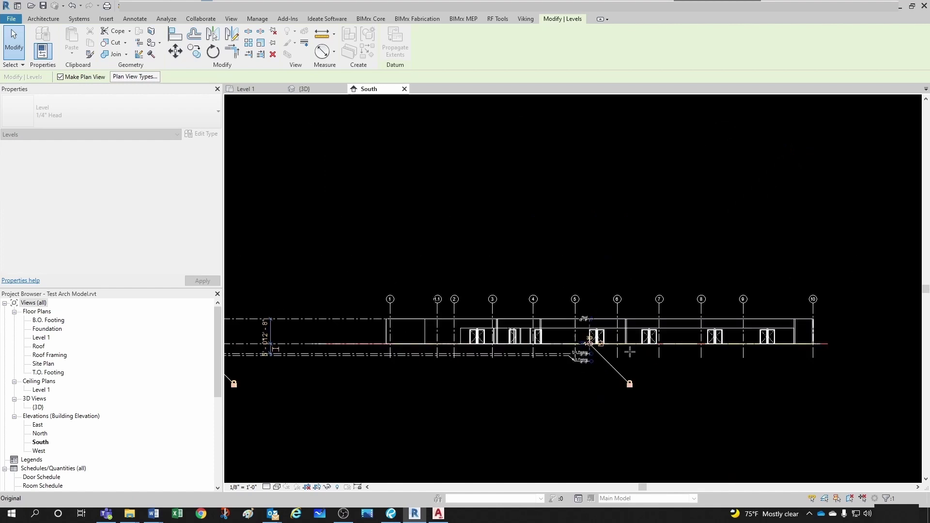
left_click_drag(630, 352, 855, 343)
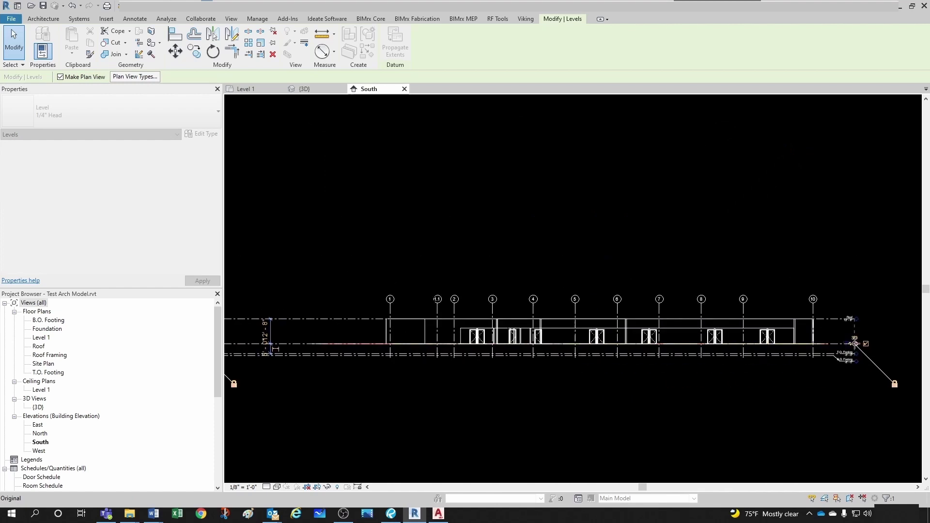
key("Escape")
Pull the ends of the aligned level lines farther out from grid 10 to leave more space beside the building.
scroll(855, 351, "up", 4)
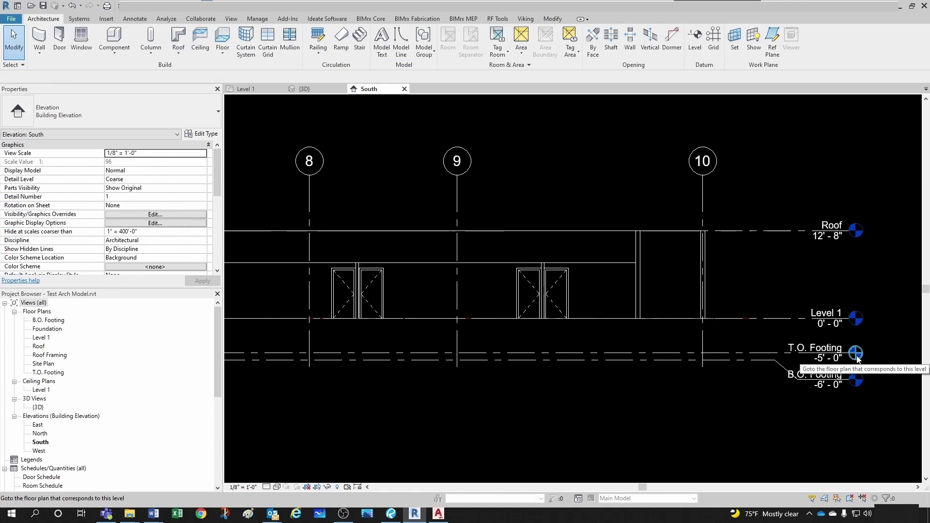
middle_click_drag(856, 359, 675, 347)
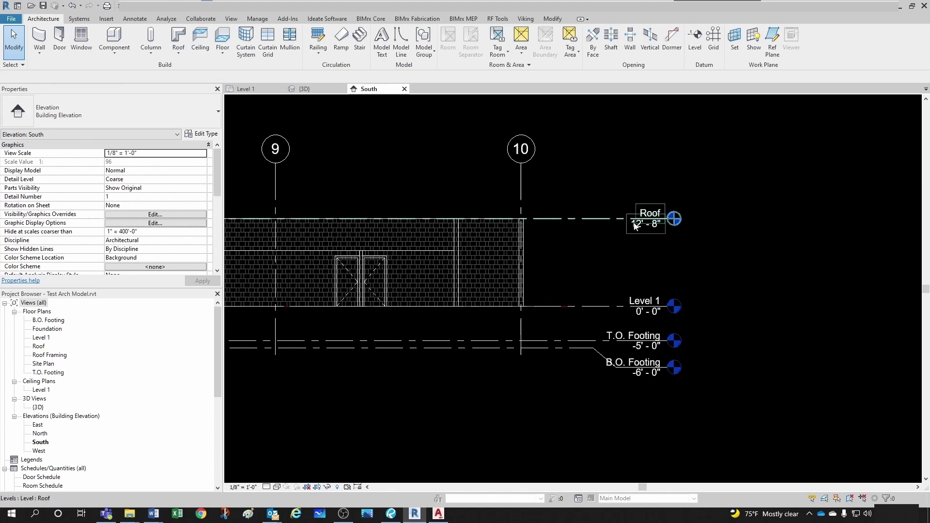
left_click(626, 310)
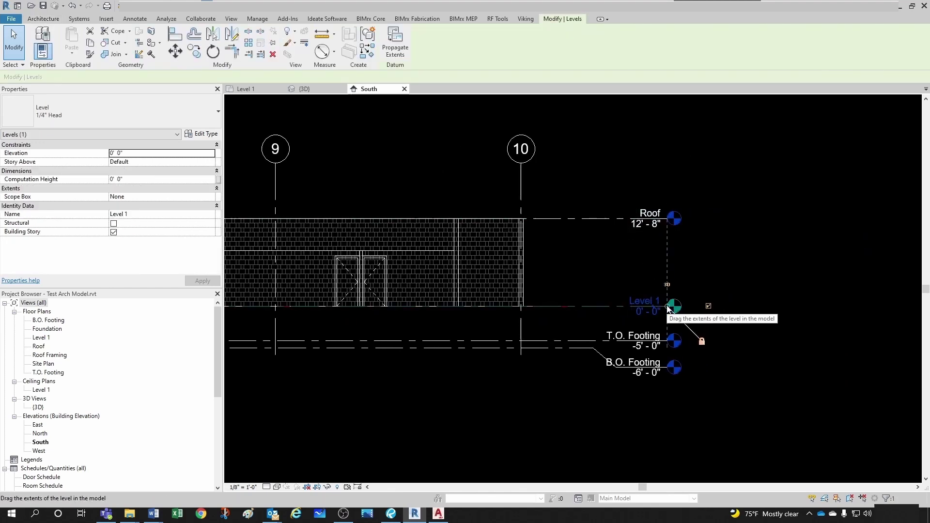
left_click_drag(668, 307, 763, 307)
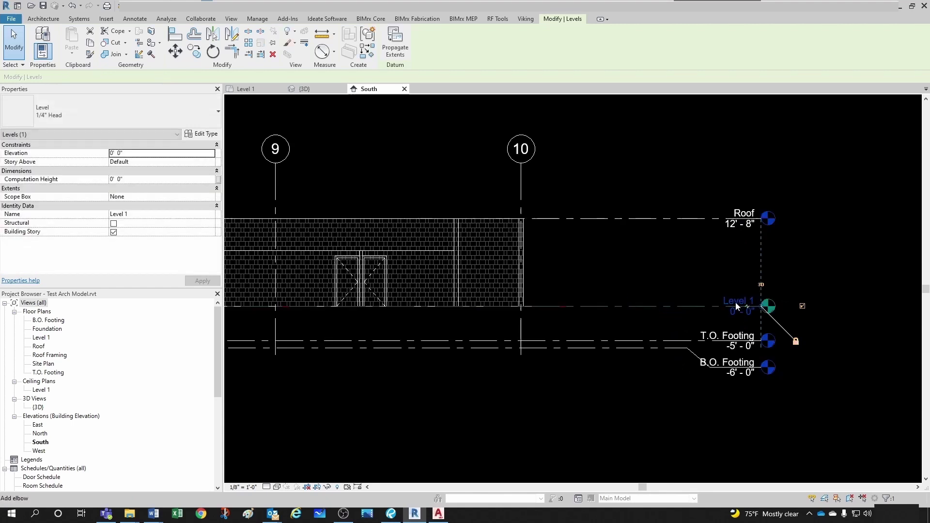
key("Escape")
scroll(669, 298, "down", 2)
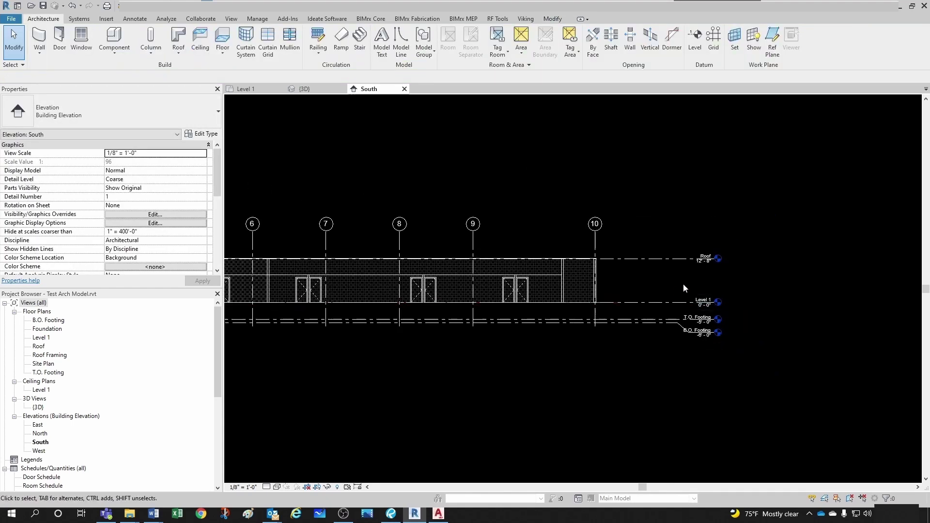
Check the level elevations in the AutoCAD section once more and return to the South elevation in Revit.
left_click(444, 516)
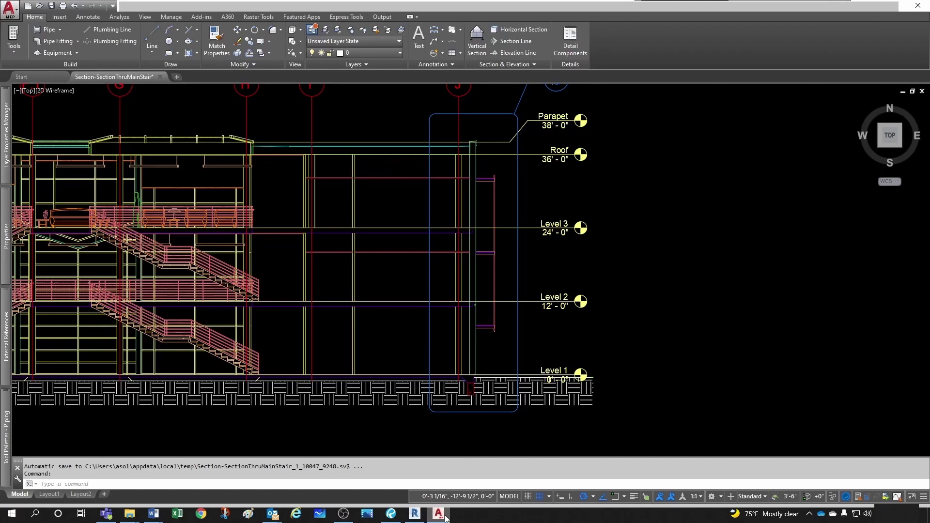
left_click(440, 512)
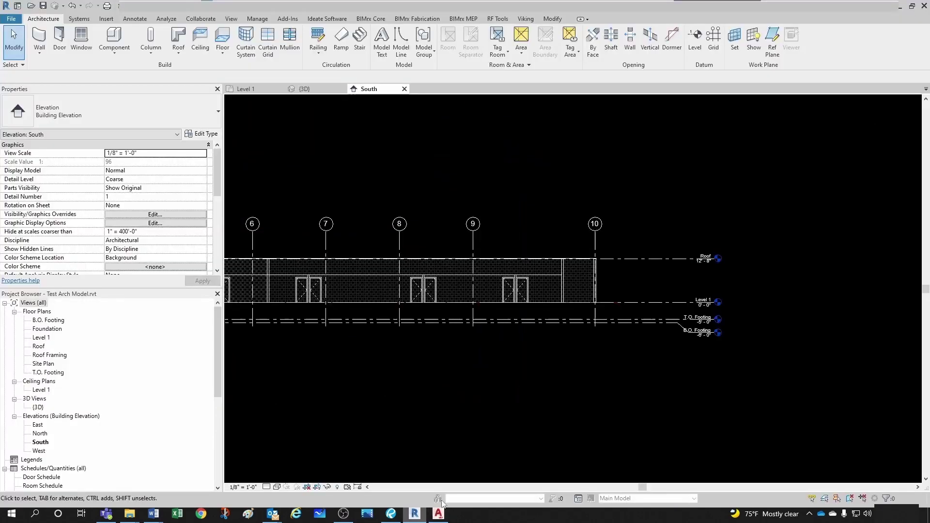
Set the Roof level's elevation to 36'.
scroll(729, 285, "up", 4)
left_click(677, 233)
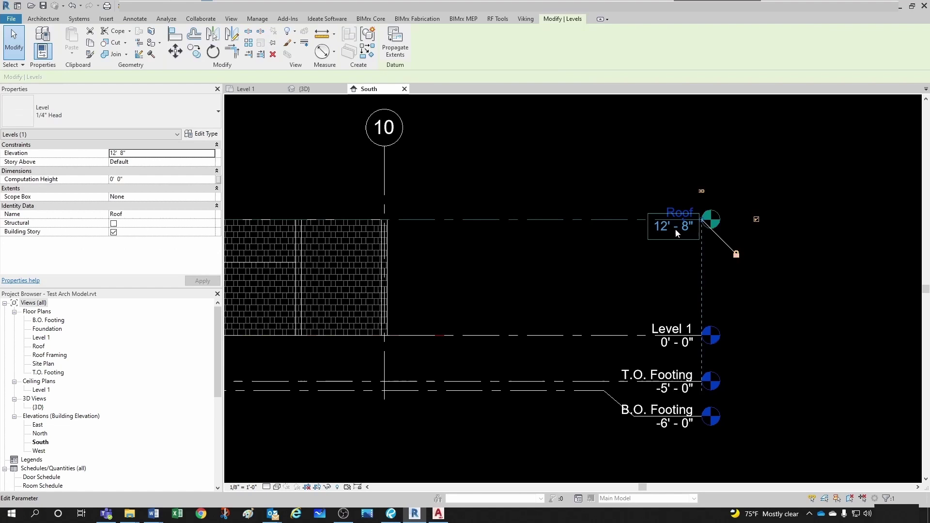
left_click(666, 233)
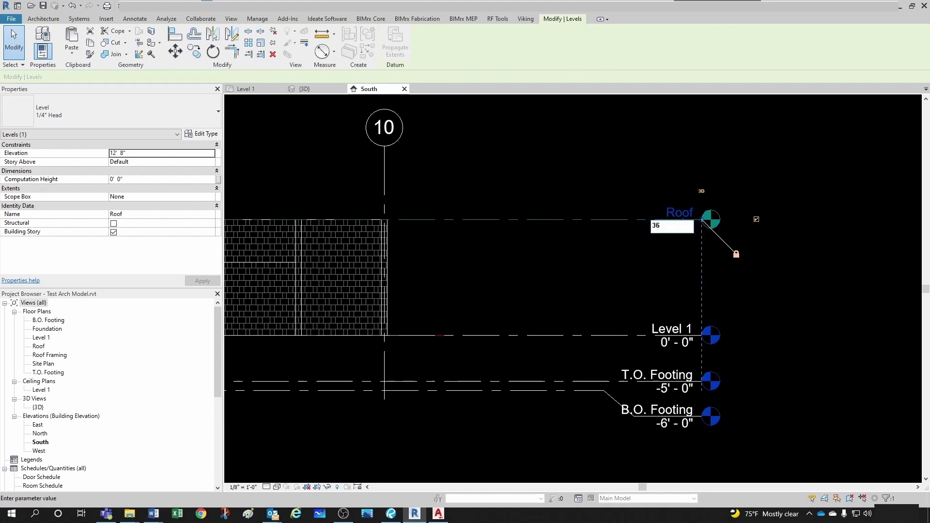
type("36'")
key("Return")
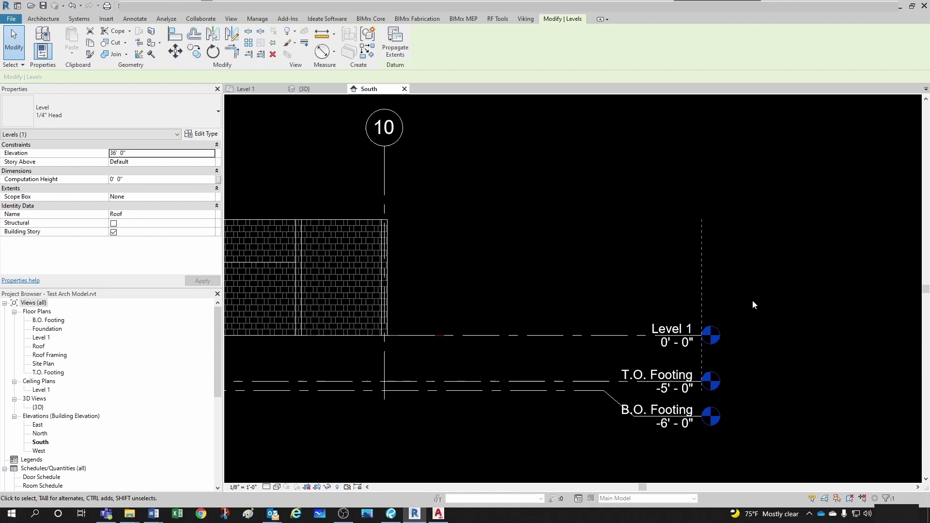
key("Escape")
scroll(696, 291, "down", 4)
scroll(679, 223, "up", 3)
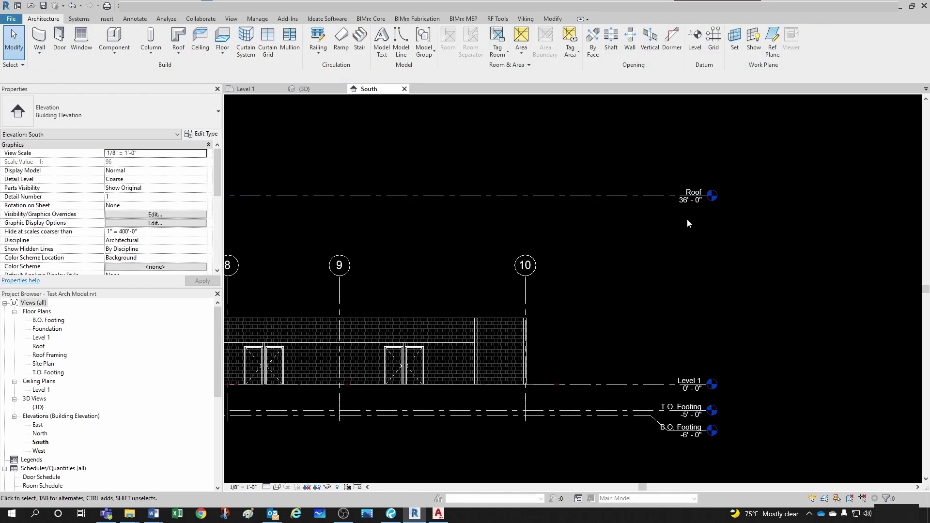
scroll(685, 249, "down", 3)
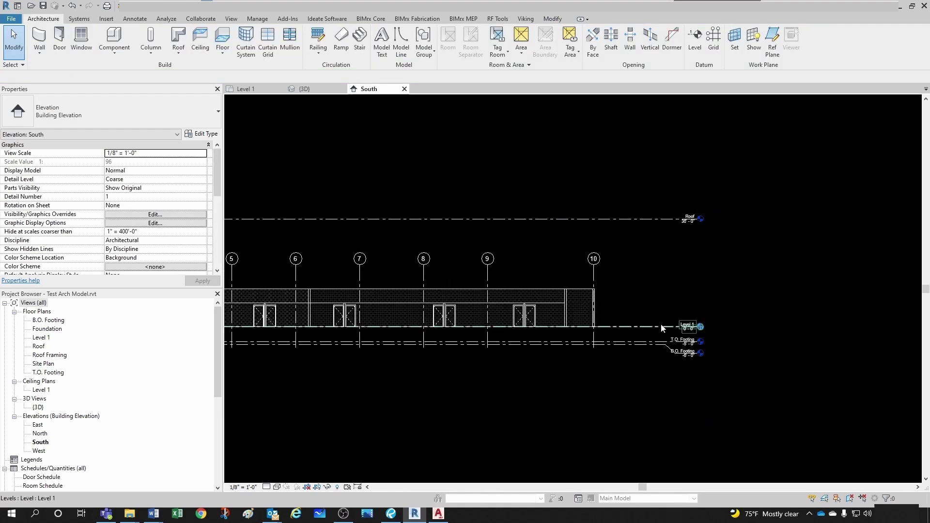
scroll(666, 320, "up", 2)
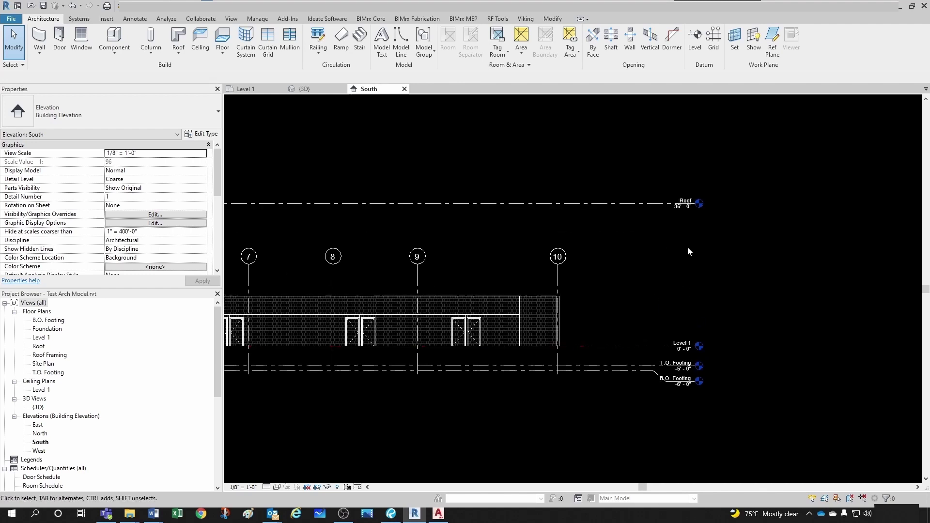
scroll(687, 246, "down", 3)
middle_click_drag(441, 330, 528, 347)
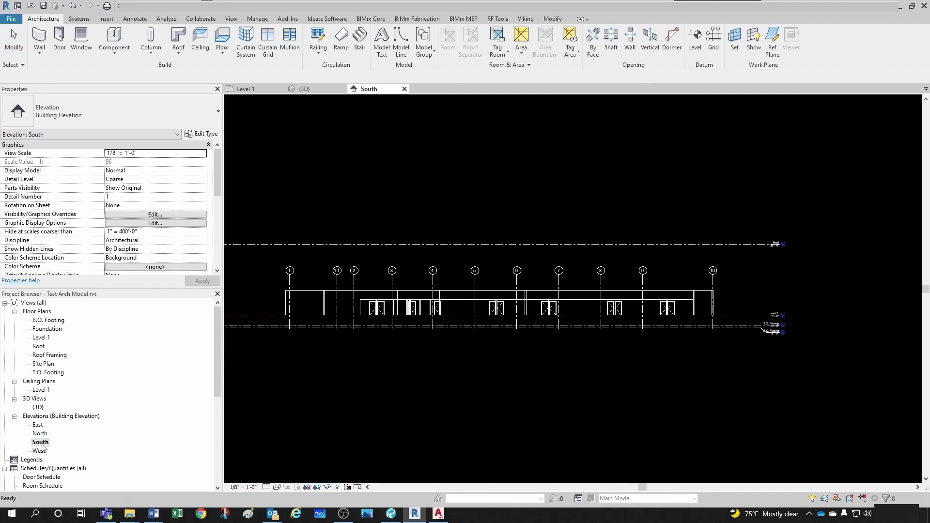
left_click(246, 89)
double_click(479, 387)
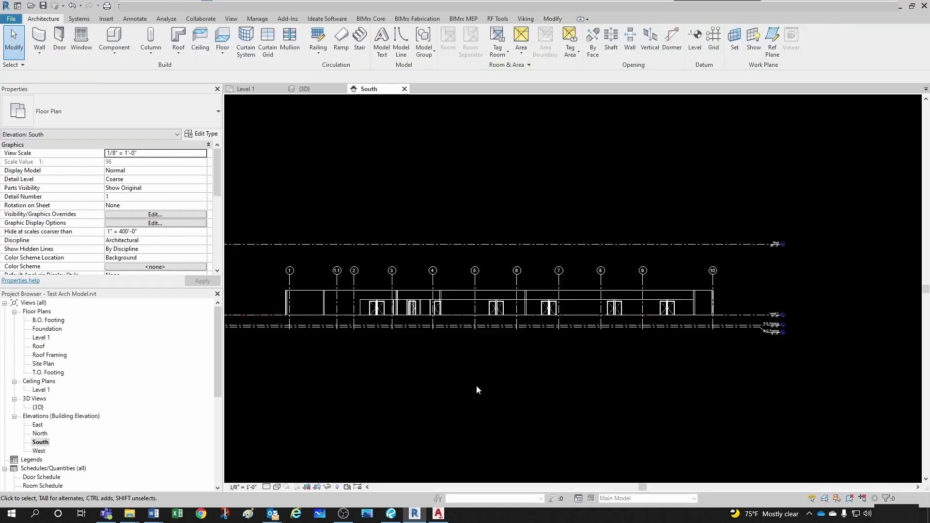
Start a new level with plan view creation on and Ceiling Plan and Floor Plan as its view types.
scroll(789, 342, "up", 4)
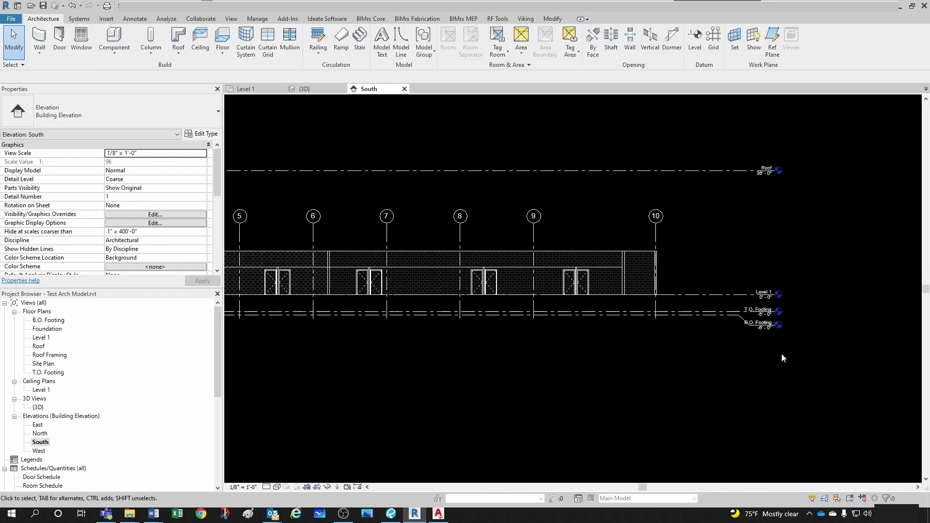
middle_click_drag(781, 353, 766, 367)
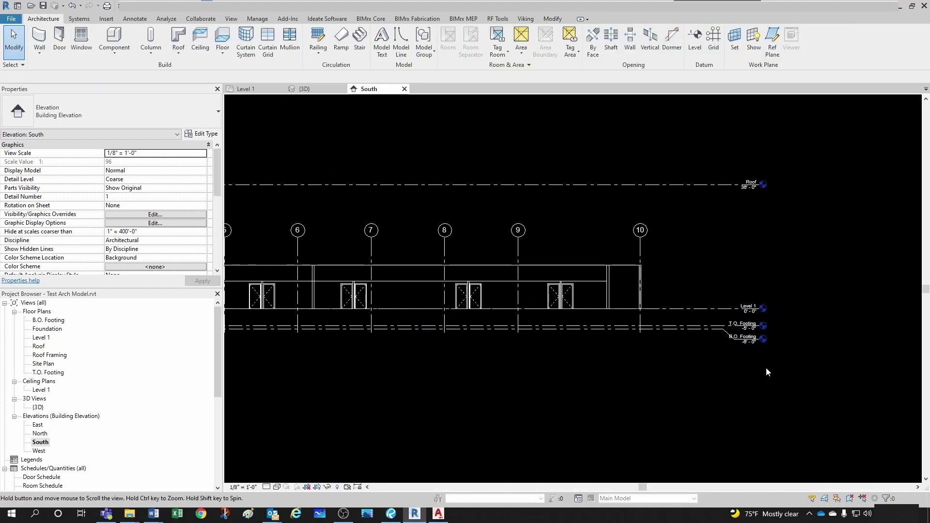
left_click(695, 37)
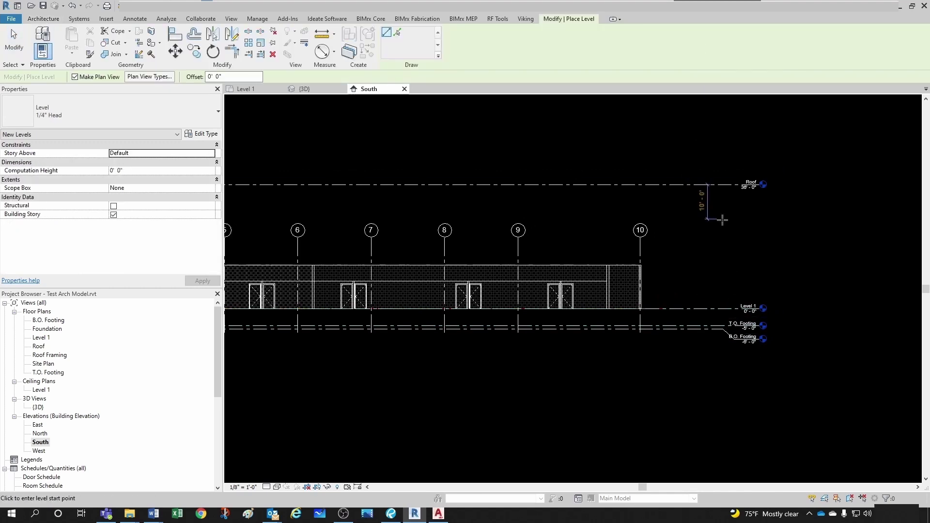
scroll(729, 222, "down", 1)
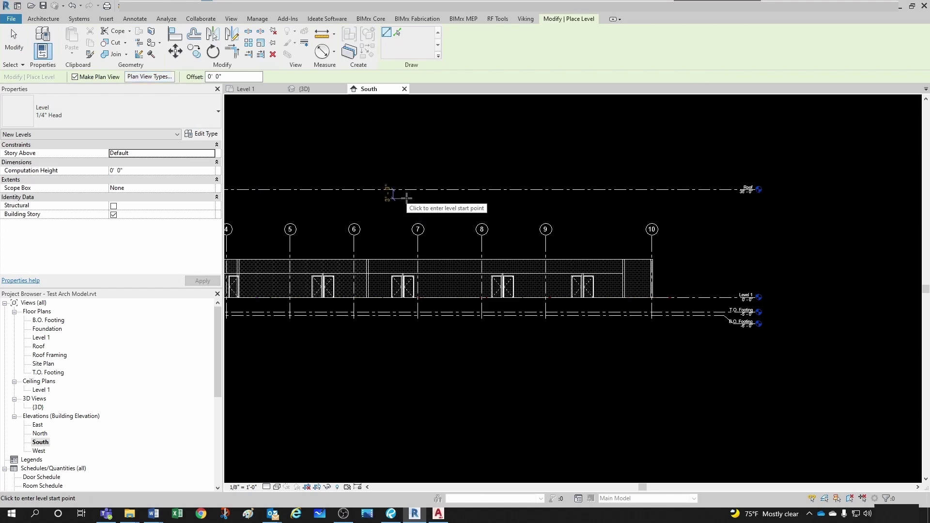
scroll(426, 203, "down", 1)
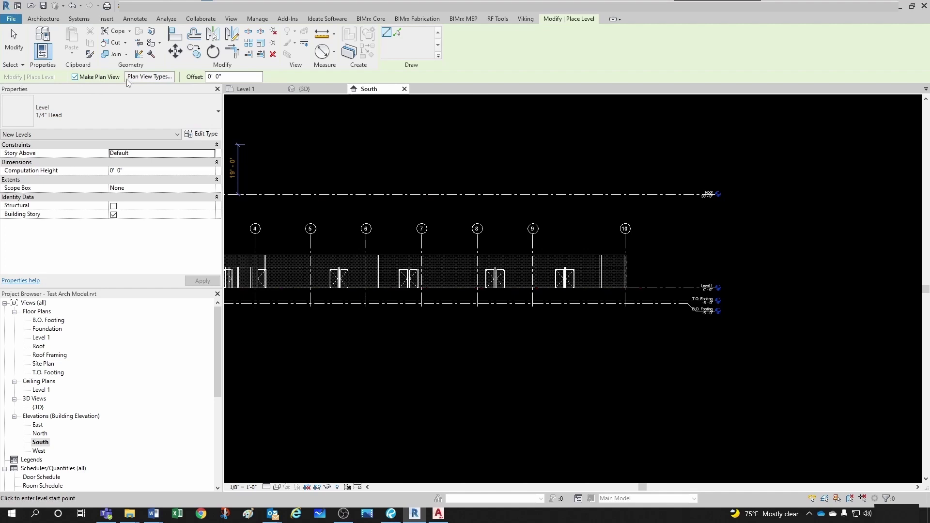
scroll(405, 166, "down", 3)
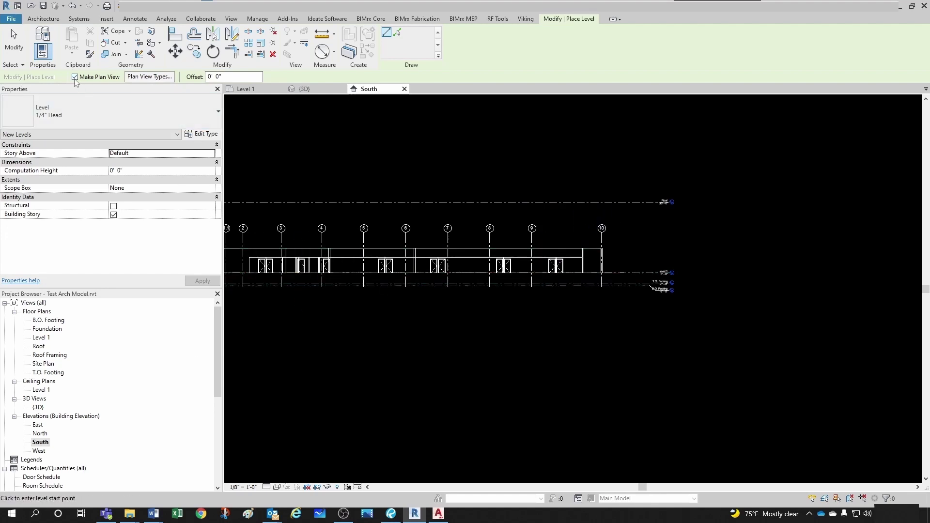
left_click(147, 78)
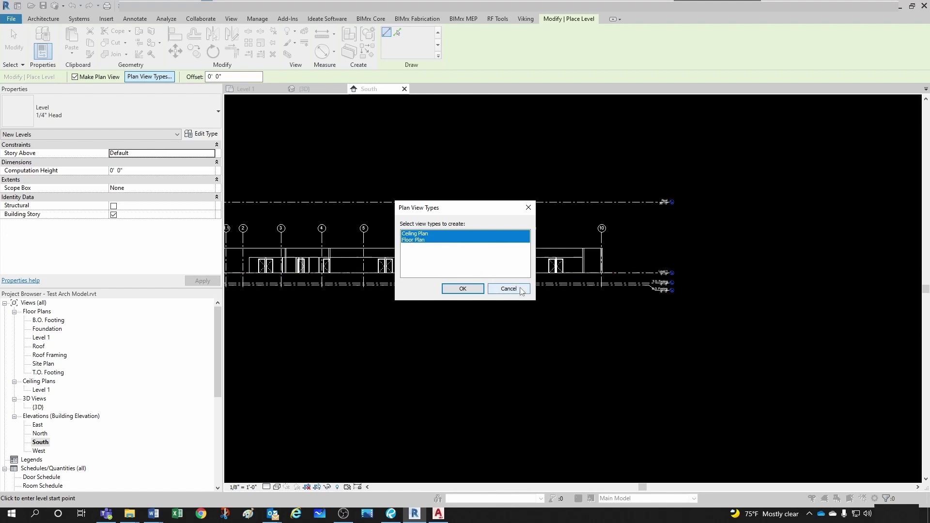
left_click(462, 288)
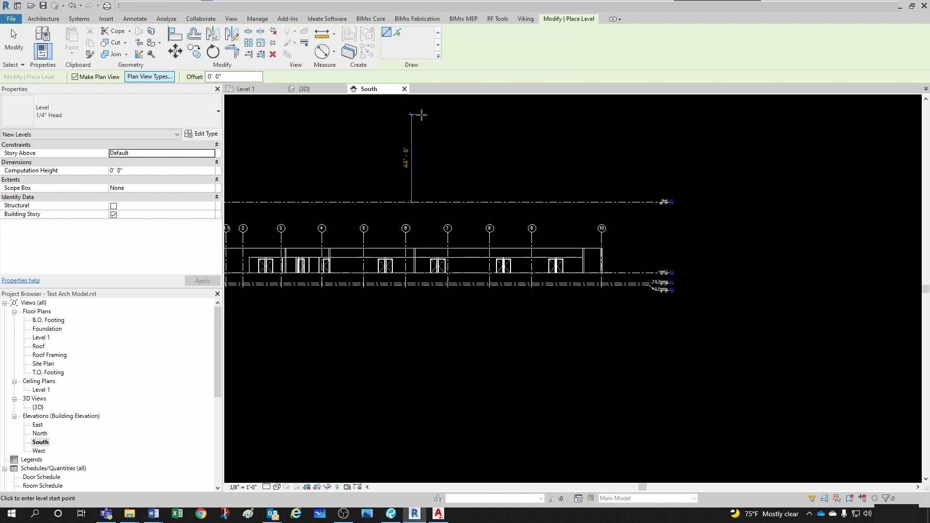
Place a short level line 12' above Level 1 beside grid 10, ending it in line with the other level heads.
middle_click_drag(464, 147, 490, 161)
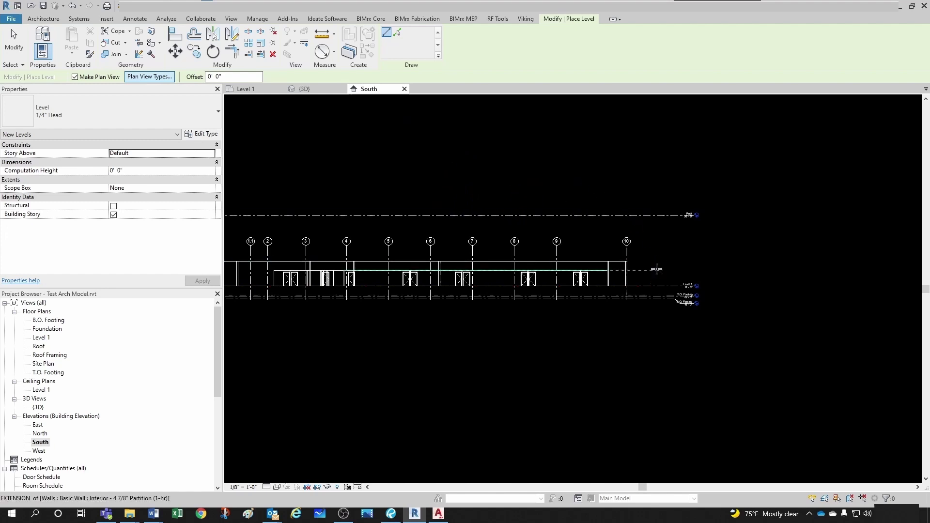
scroll(658, 267, "up", 2)
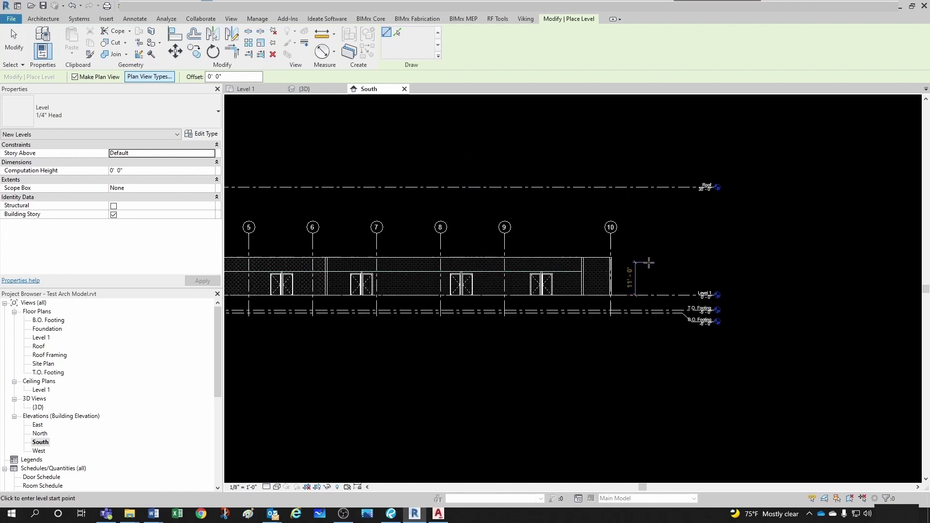
scroll(649, 263, "up", 1)
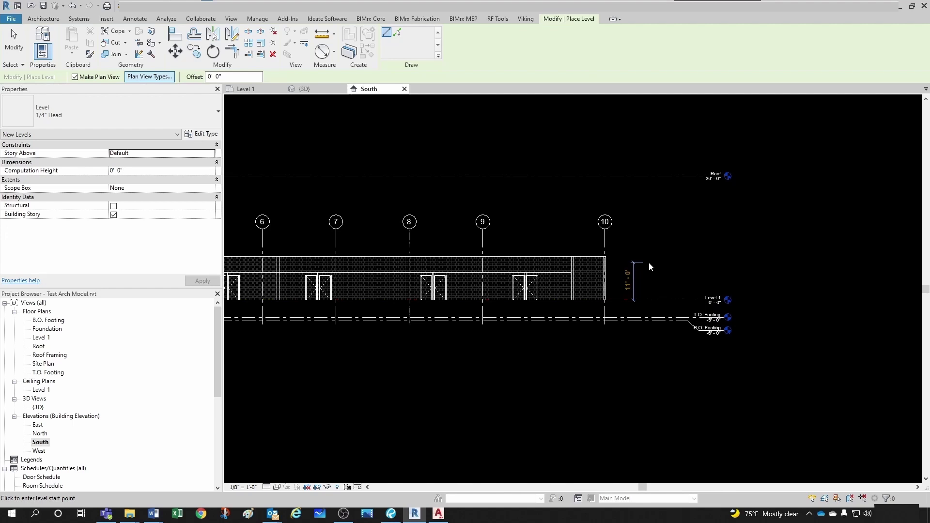
type("12'")
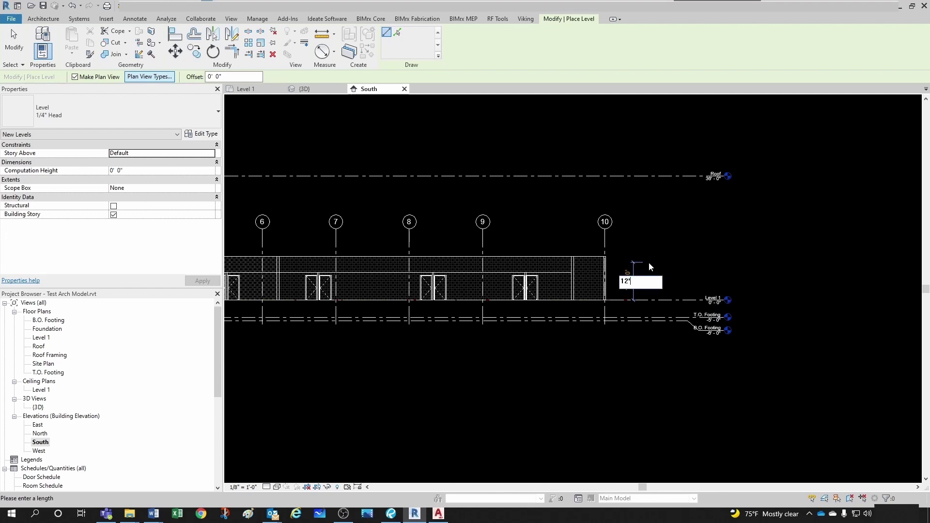
key("Return")
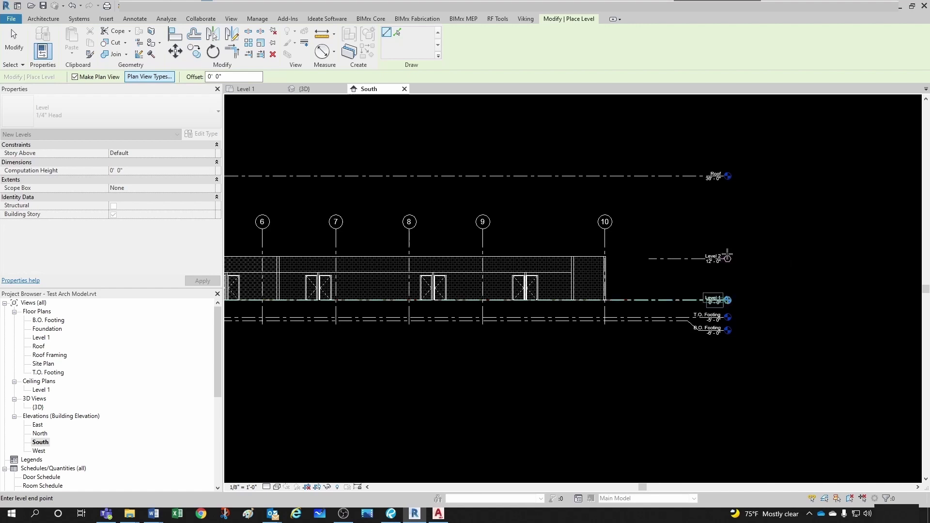
left_click(726, 256)
key("Escape")
key("Escape")
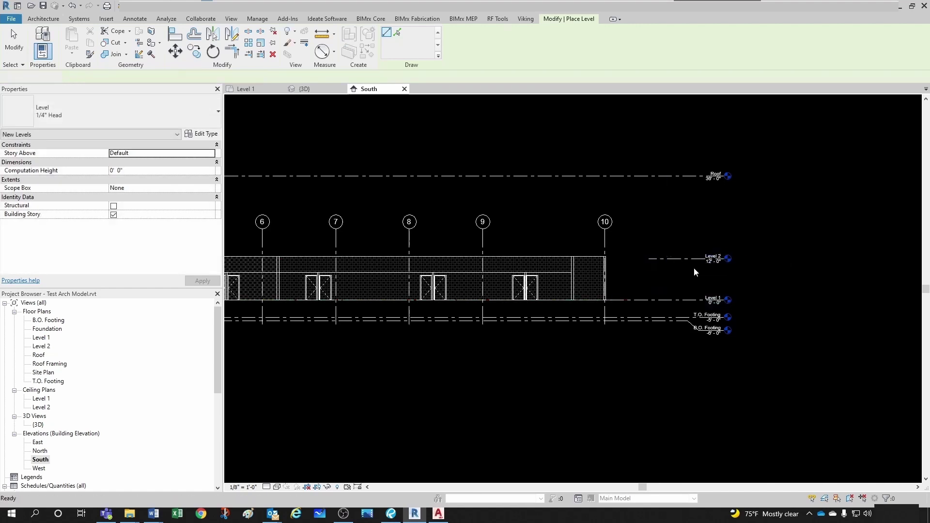
Extend the Level 2 line across the whole building so its start aligns with the other levels beyond grid 1.
scroll(669, 274, "up", 2)
left_click(700, 250)
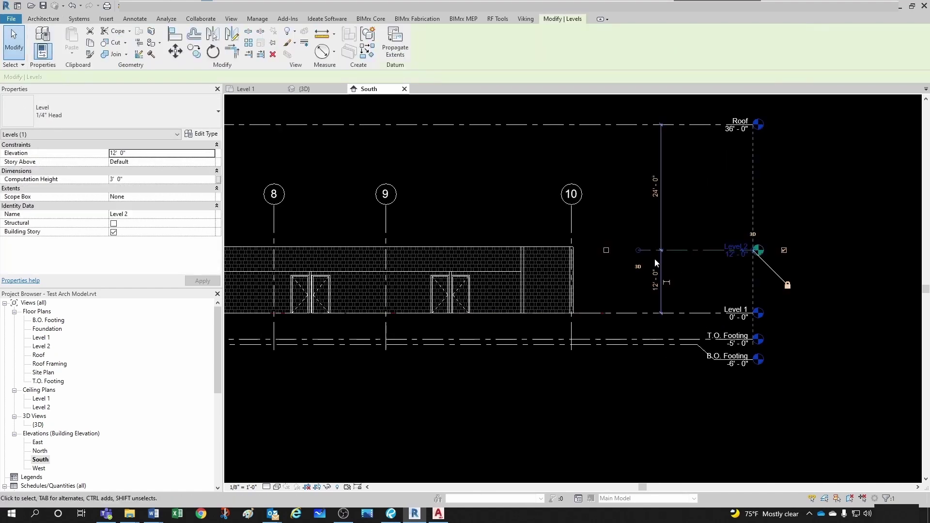
key("l")
key("l")
scroll(639, 251, "down", 3)
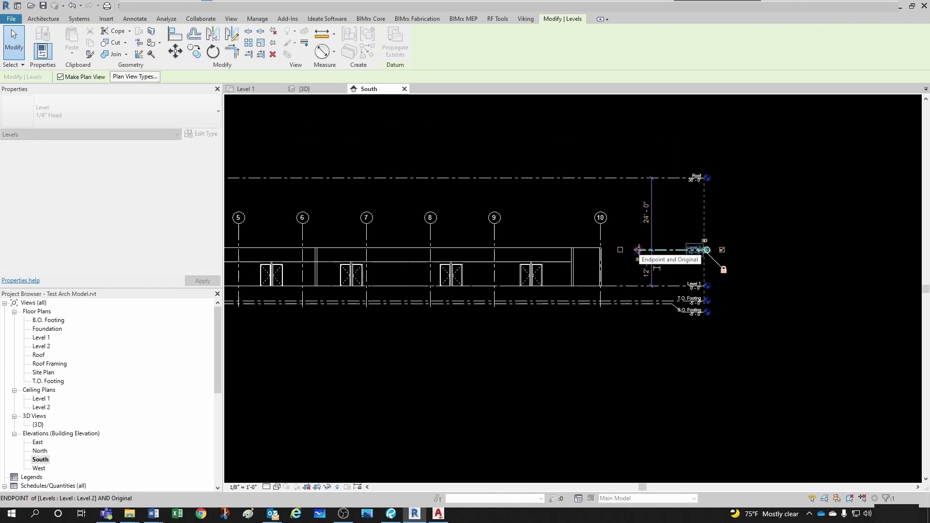
scroll(639, 251, "down", 2)
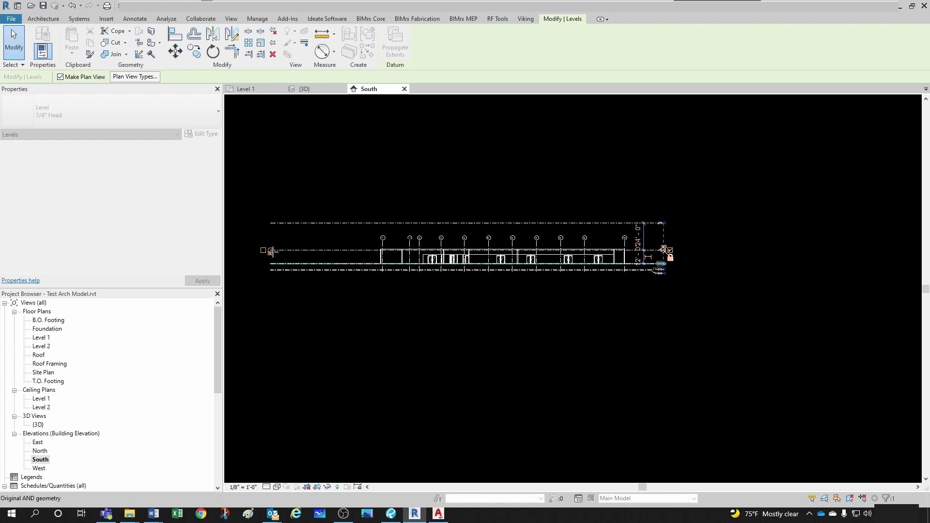
left_click(271, 250)
key("Escape")
key("Escape")
scroll(707, 305, "up", 5)
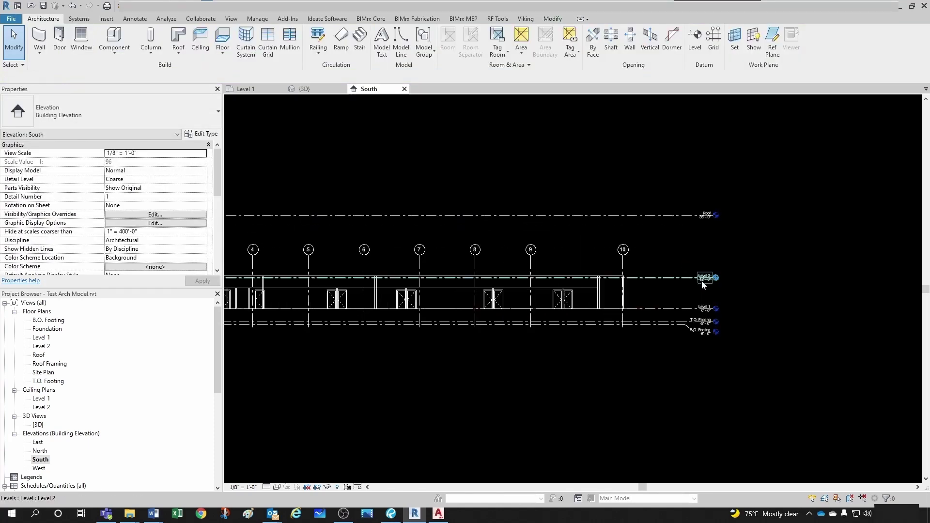
middle_click_drag(707, 303, 693, 283)
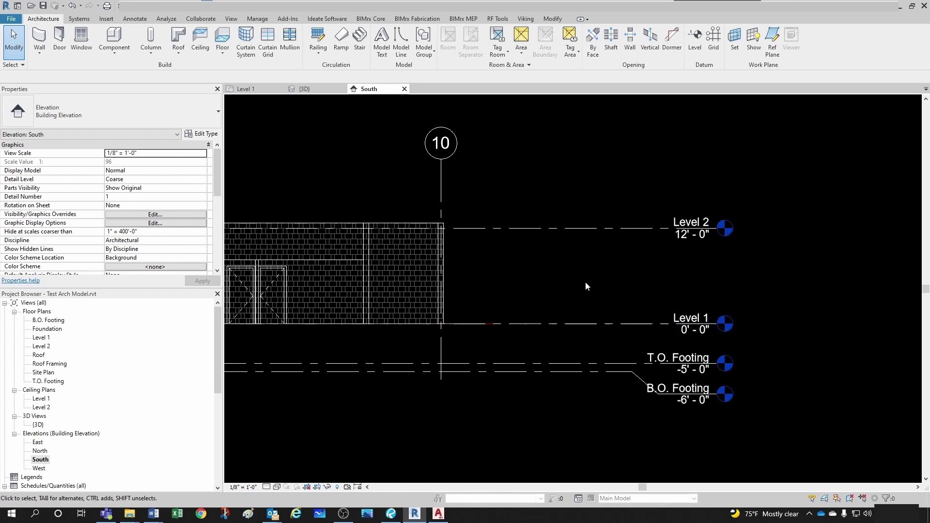
scroll(695, 345, "down", 3)
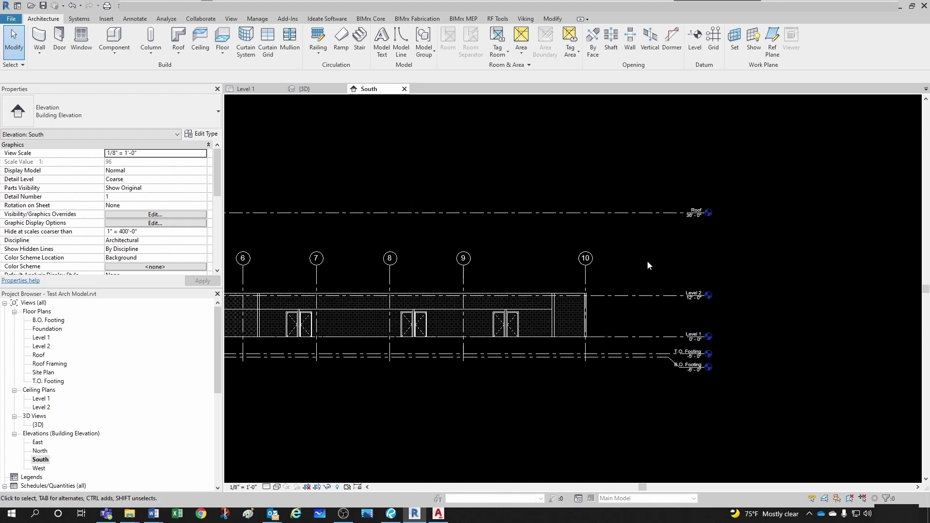
scroll(647, 266, "up", 2)
left_click(693, 42)
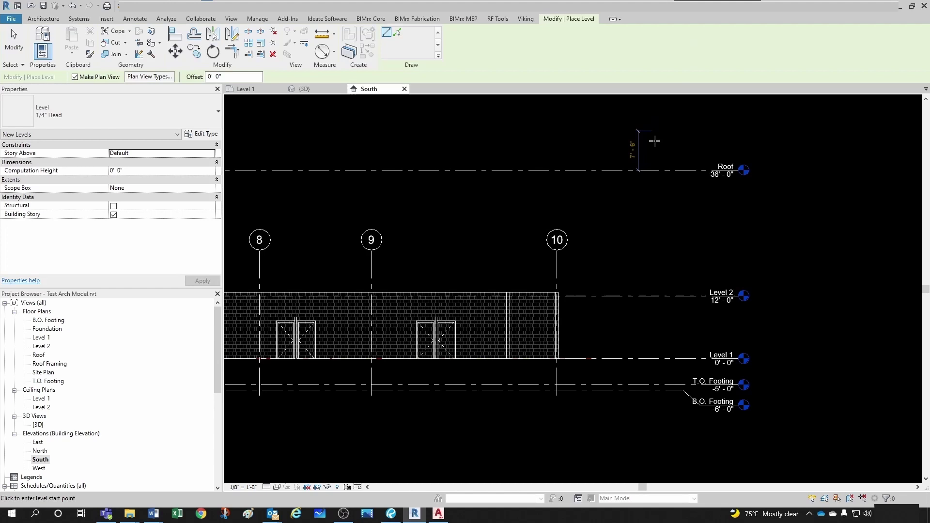
left_click(397, 32)
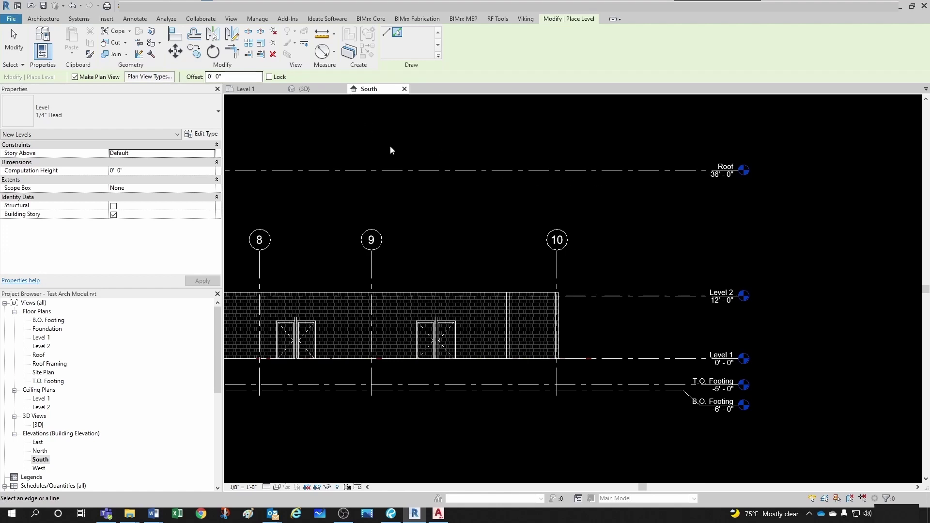
key("Escape")
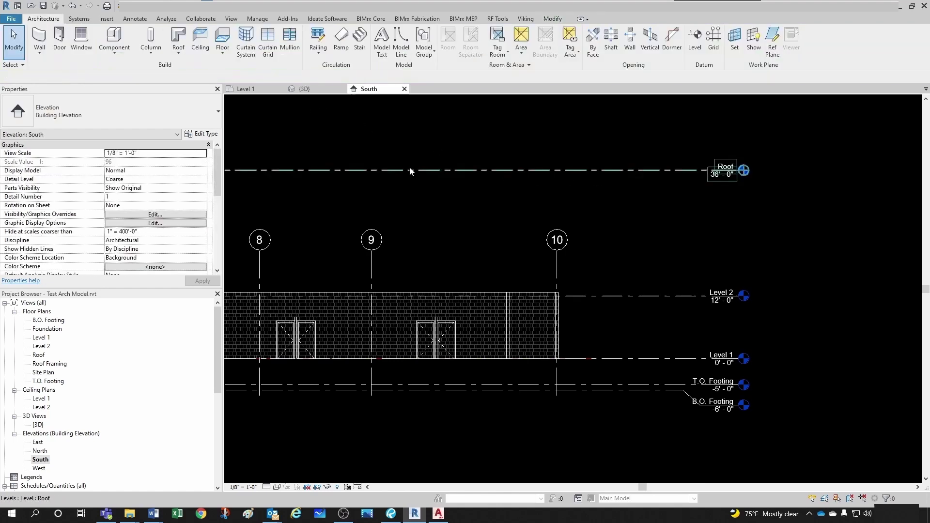
Draw a new level about 11' above Level 2 across the whole building, aligning both ends with the other levels.
left_click(696, 49)
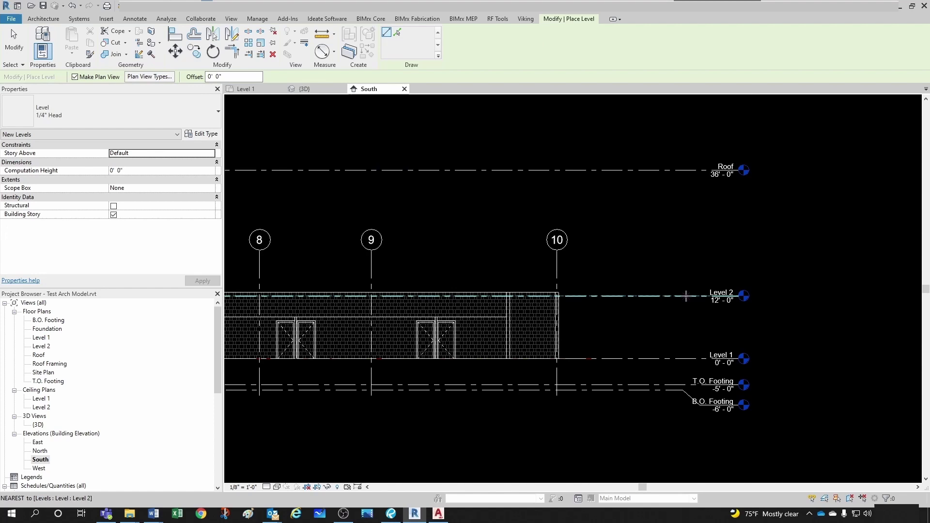
scroll(686, 295, "up", 2)
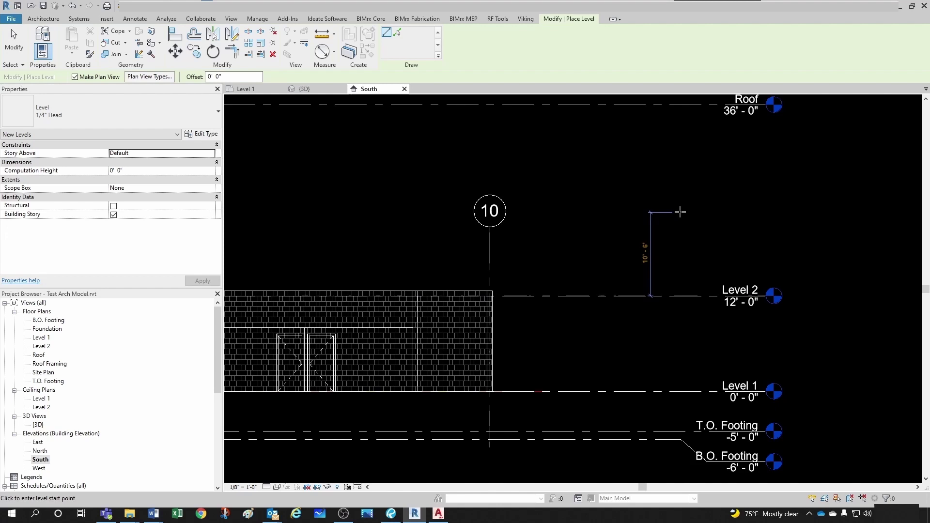
scroll(590, 211, "down", 4)
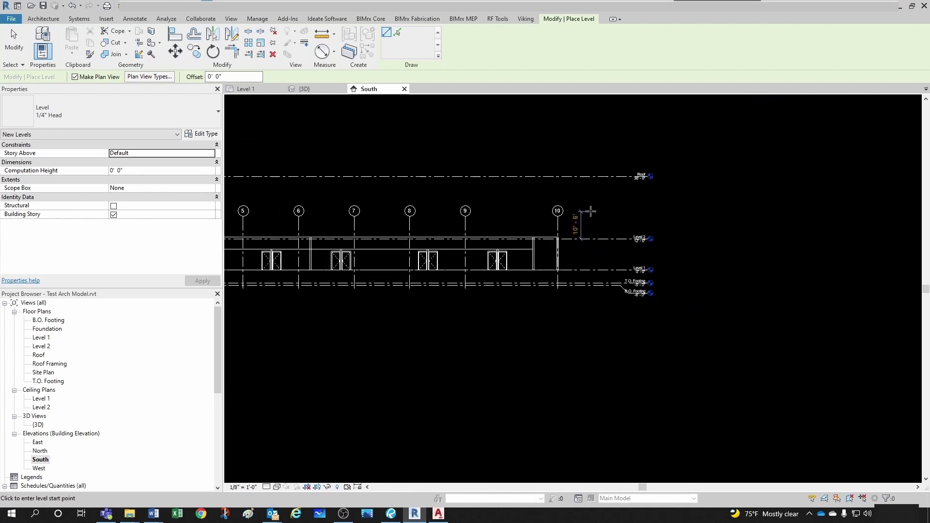
scroll(339, 194, "down", 2)
middle_click_drag(339, 193, 474, 203)
middle_click_drag(266, 222, 474, 218)
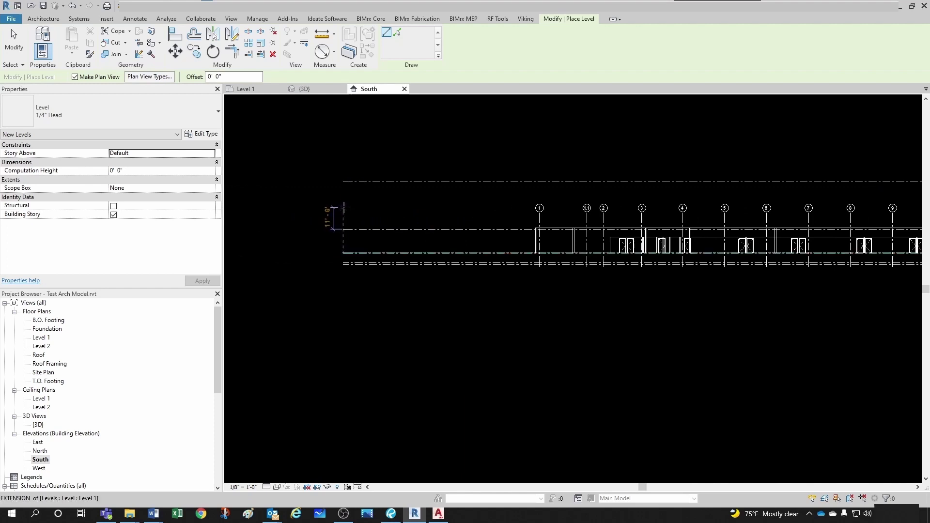
left_click(343, 207)
scroll(424, 210, "down", 2)
scroll(682, 200, "up", 1)
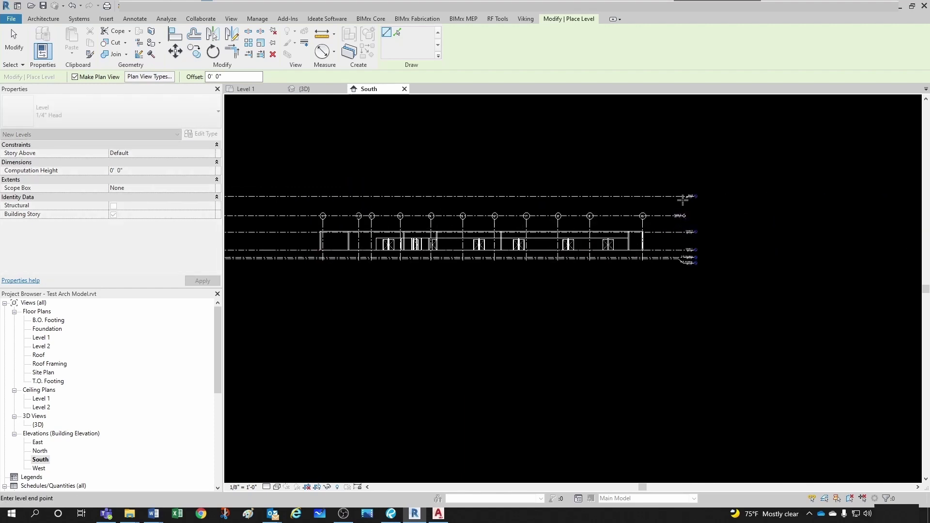
scroll(683, 200, "up", 4)
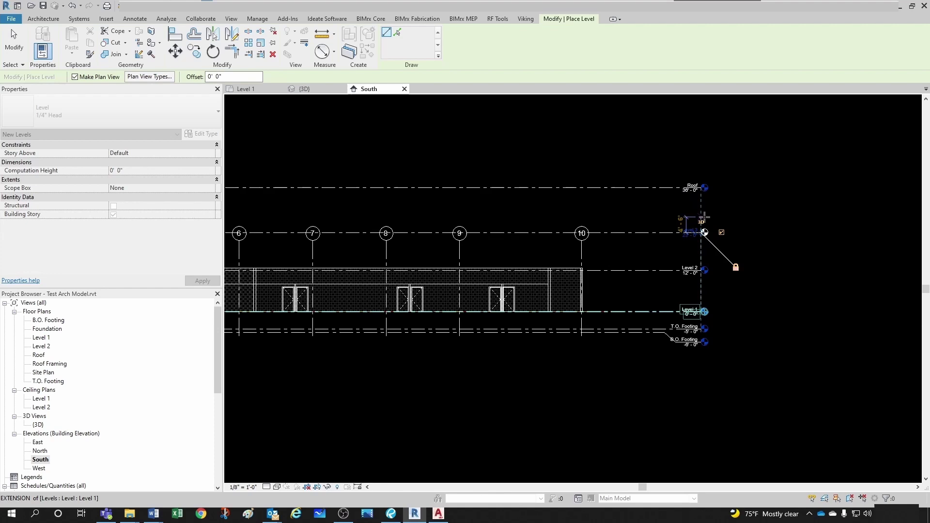
left_click(704, 233)
key("Escape")
key("Escape")
Set the new level's distance above Level 2 to 12'.
scroll(661, 251, "up", 2)
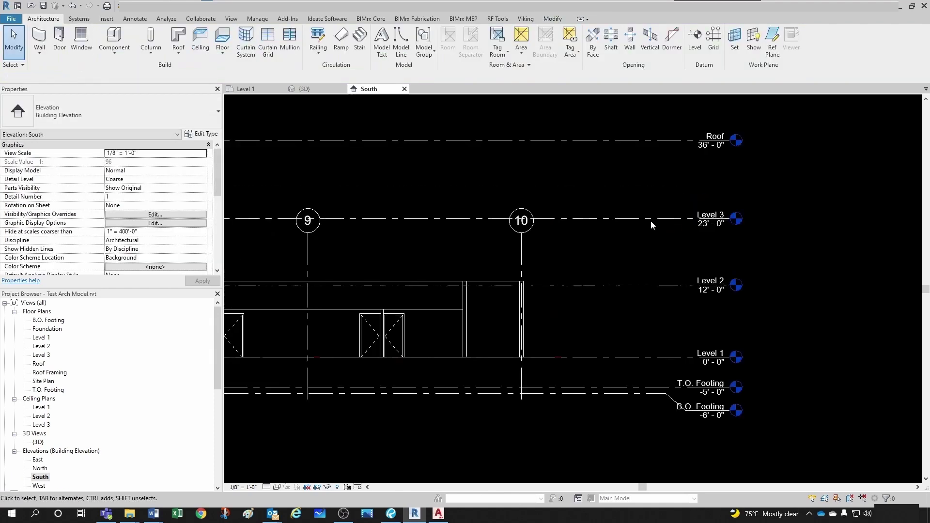
left_click(651, 220)
scroll(712, 251, "up", 2)
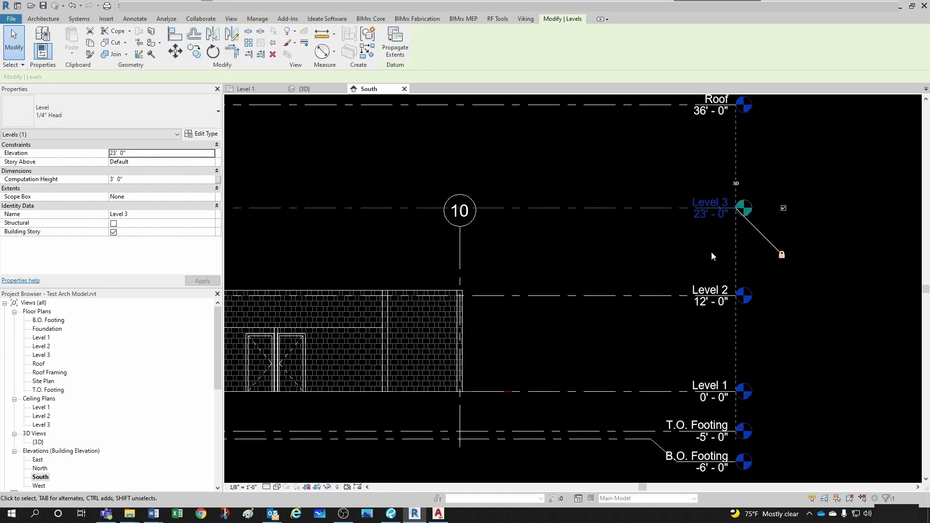
scroll(711, 252, "down", 5)
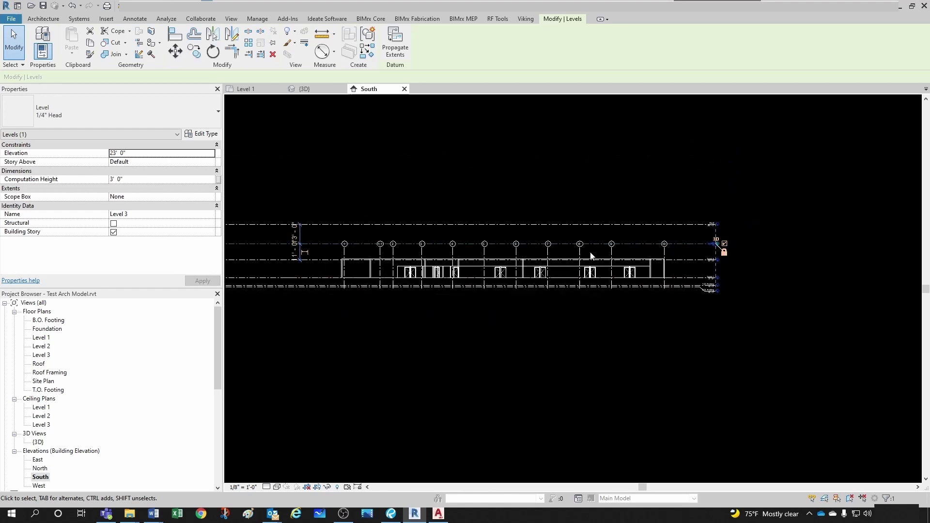
scroll(273, 257, "up", 5)
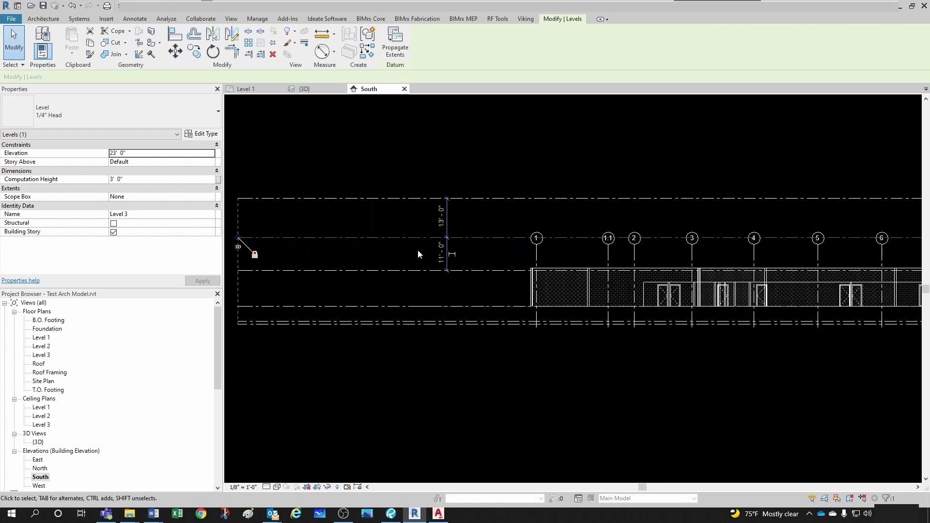
left_click(463, 255)
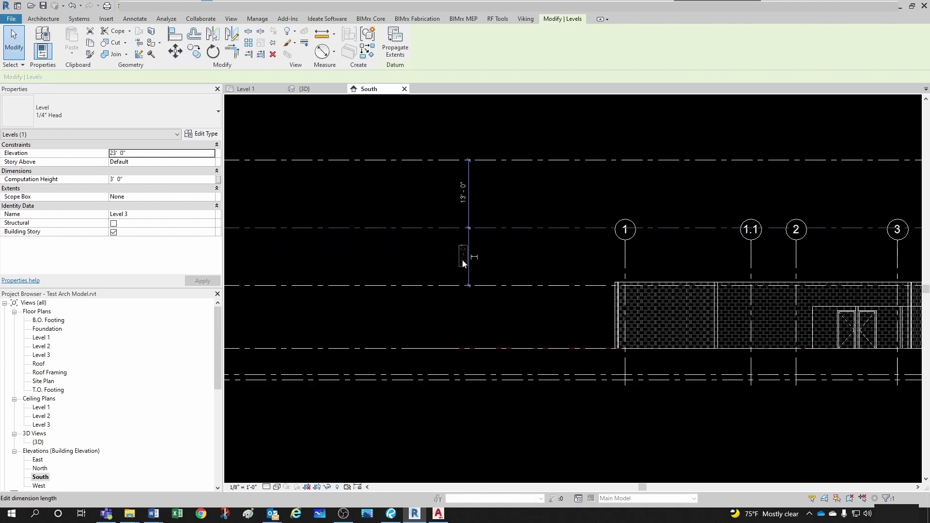
key("Escape")
scroll(471, 286, "up", 2)
left_click(468, 252)
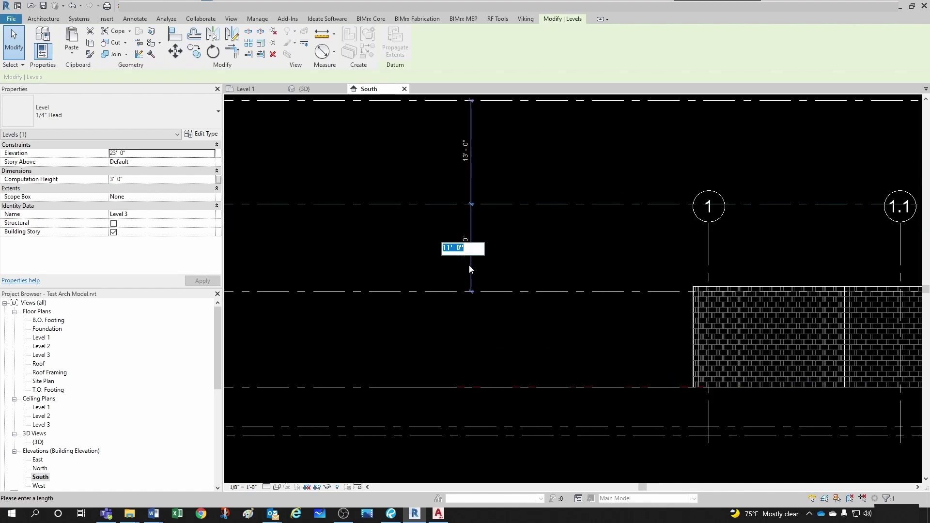
type("12'")
key("Return")
key("Escape")
scroll(499, 256, "down", 2)
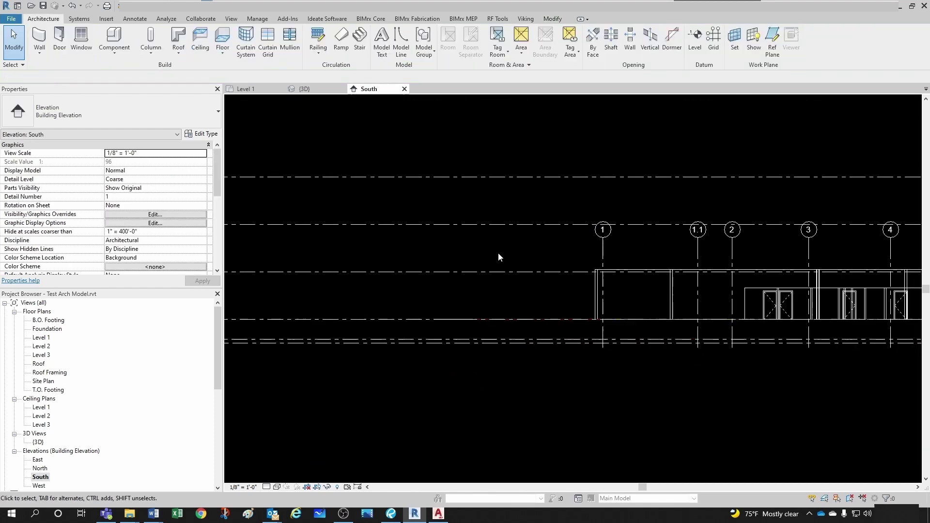
scroll(498, 256, "down", 2)
middle_click_drag(702, 270, 664, 291)
scroll(673, 292, "up", 3)
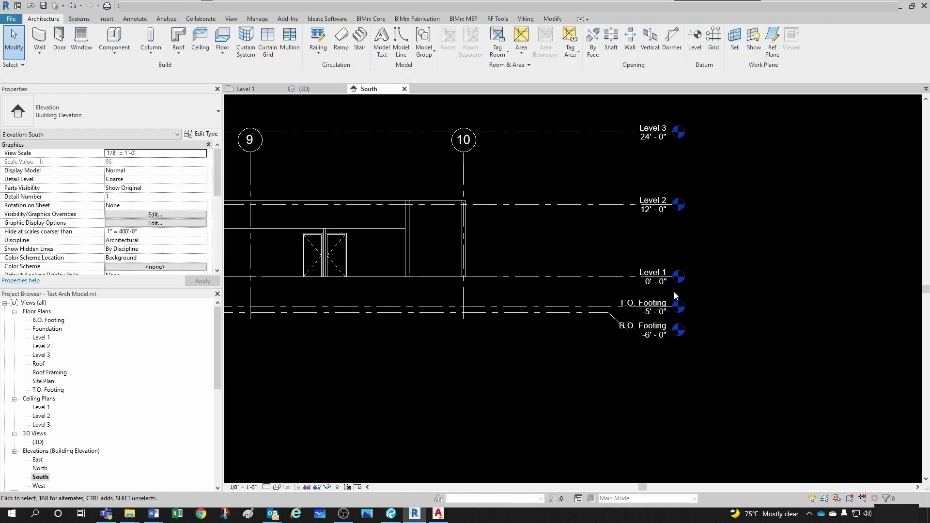
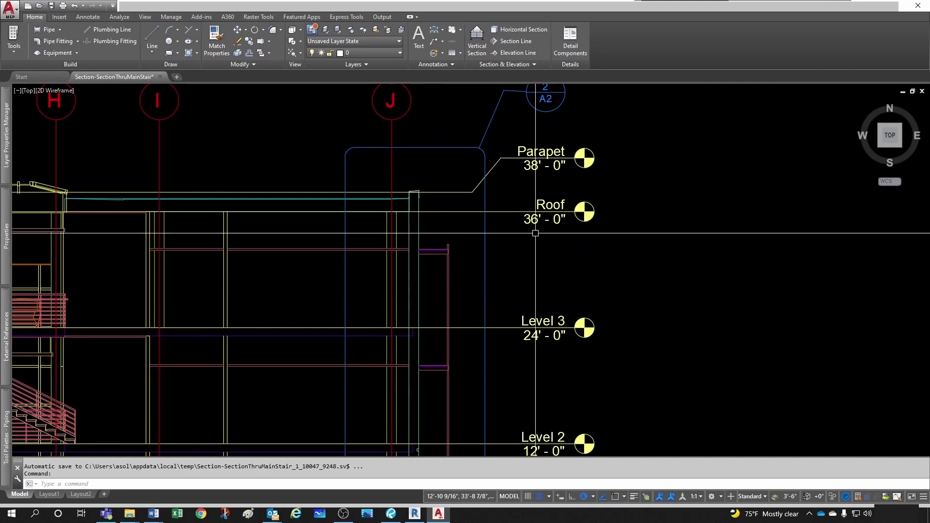
Examine the Parapet and Roof level lines and their elevations beside grid J in the AutoCAD section drawing.
scroll(538, 204, "down", 2)
scroll(520, 215, "up", 2)
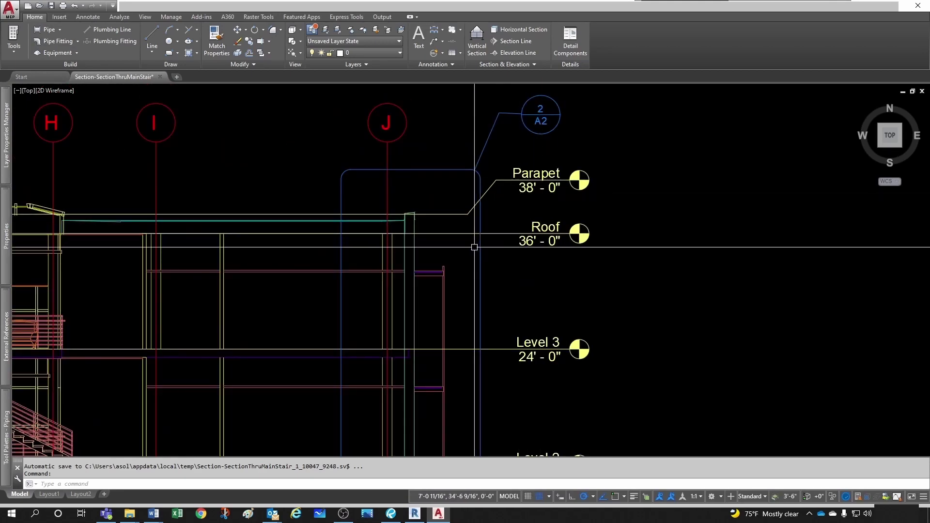
scroll(475, 245, "down", 3)
scroll(438, 266, "up", 3)
scroll(438, 266, "down", 3)
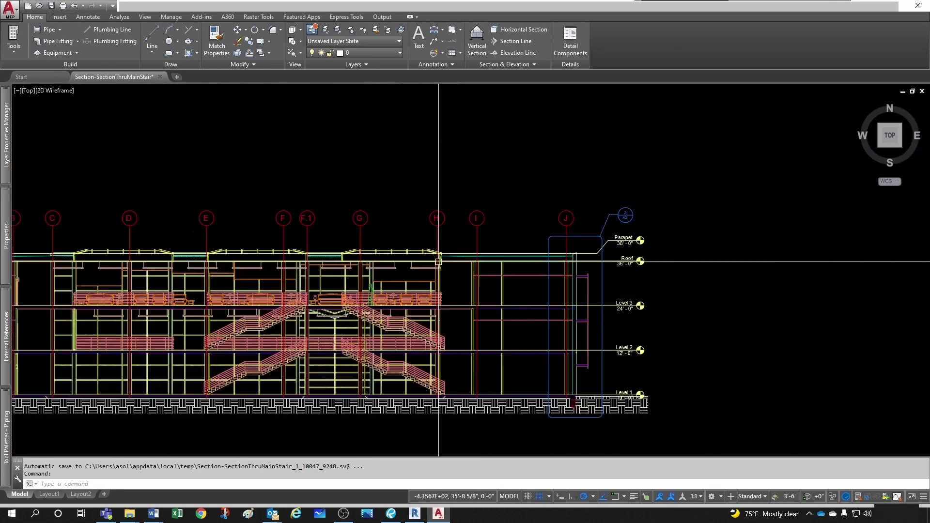
scroll(528, 290, "up", 6)
key("Escape")
scroll(527, 289, "down", 6)
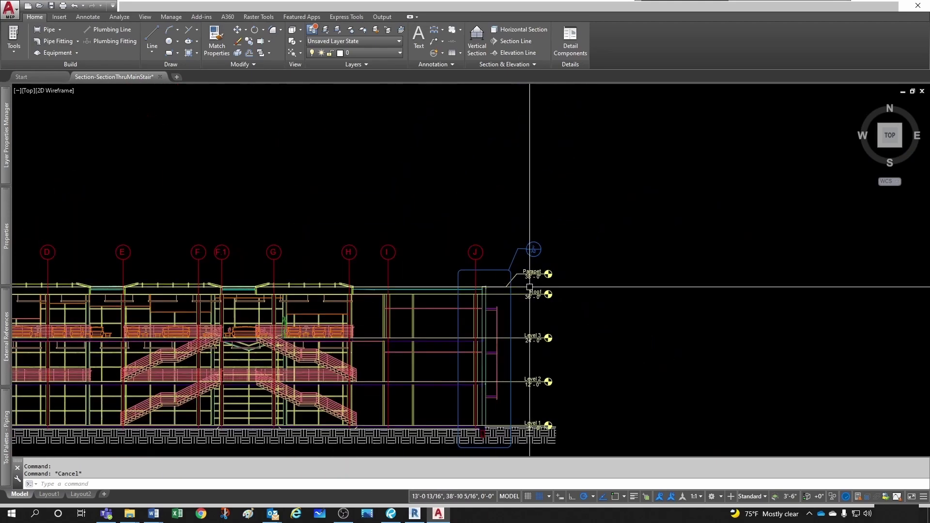
scroll(551, 315, "up", 4)
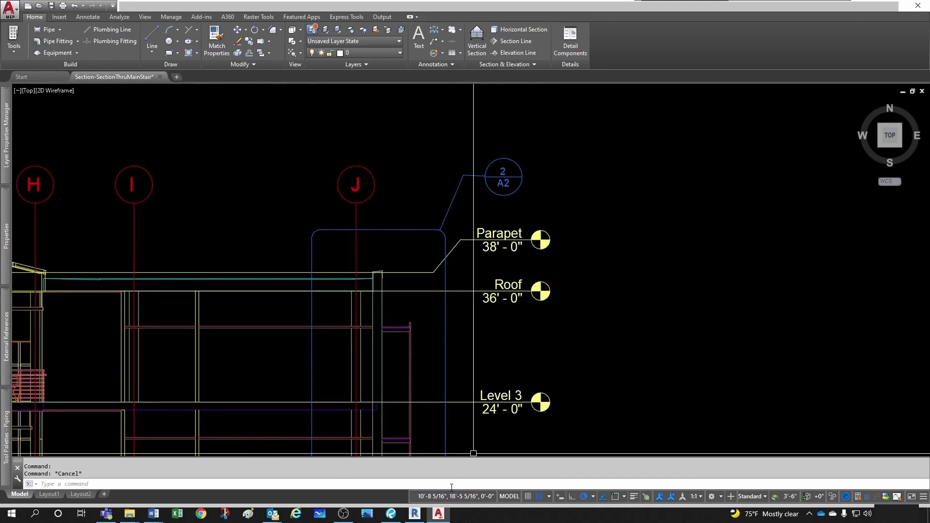
Switch to Revit and start a new level with plan view creation off and a 2' offset.
left_click(417, 516)
scroll(620, 288, "up", 3)
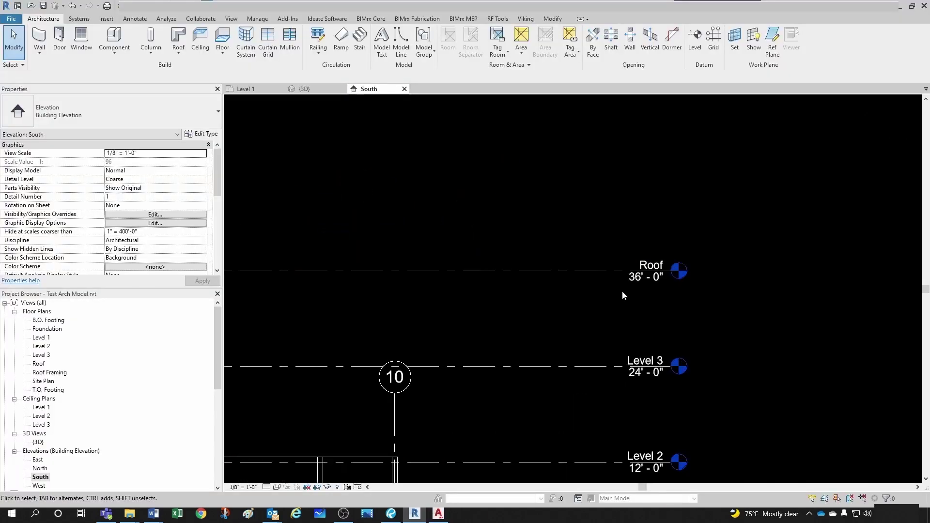
left_click(693, 49)
scroll(625, 196, "down", 5)
scroll(639, 198, "down", 2)
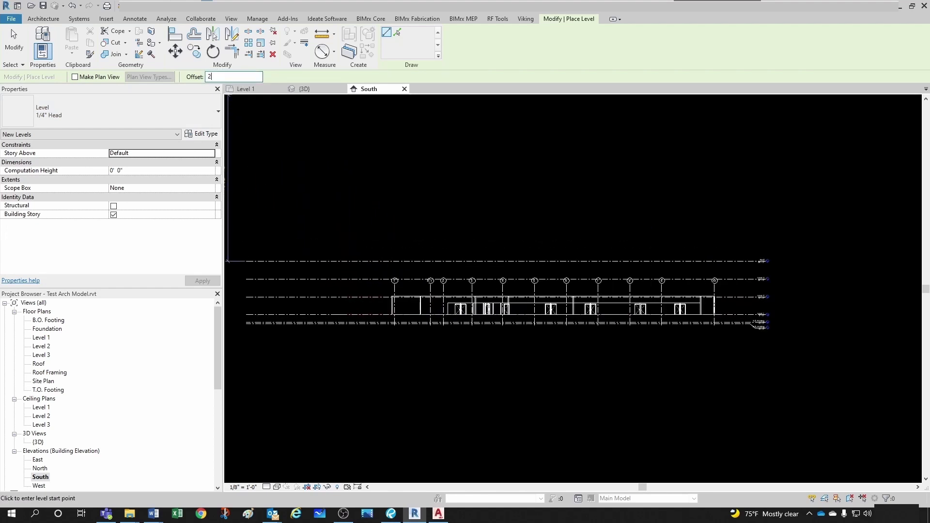
Draw the level about 9' above Roof across the whole building, aligning both ends with the other levels.
scroll(305, 249, "up", 2)
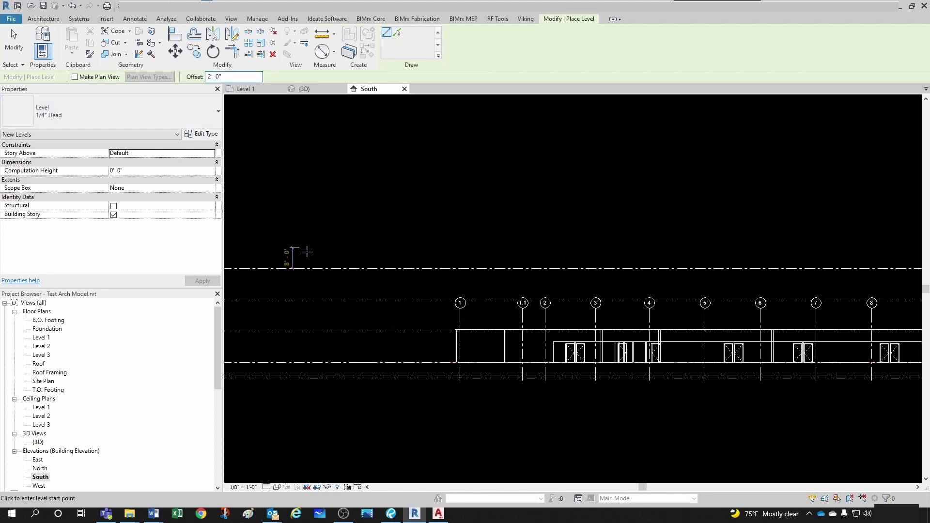
scroll(299, 256, "down", 3)
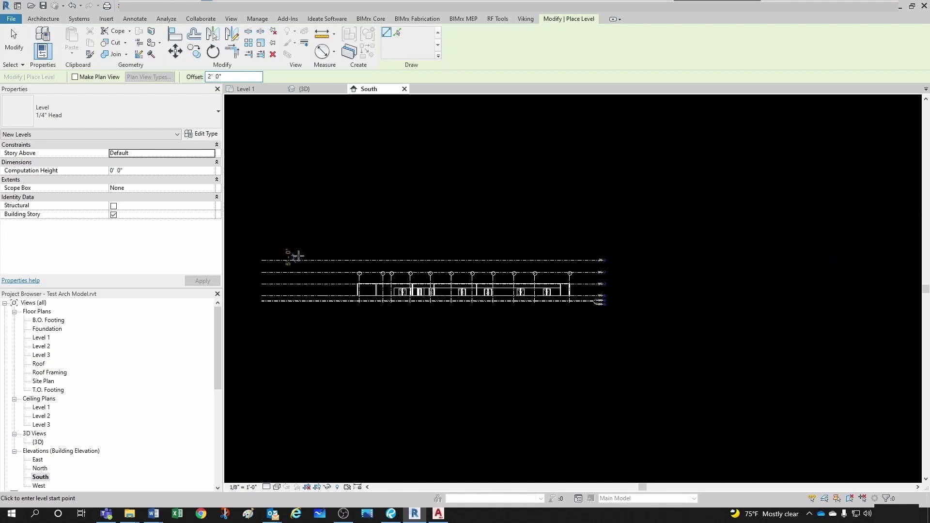
scroll(576, 249, "up", 1)
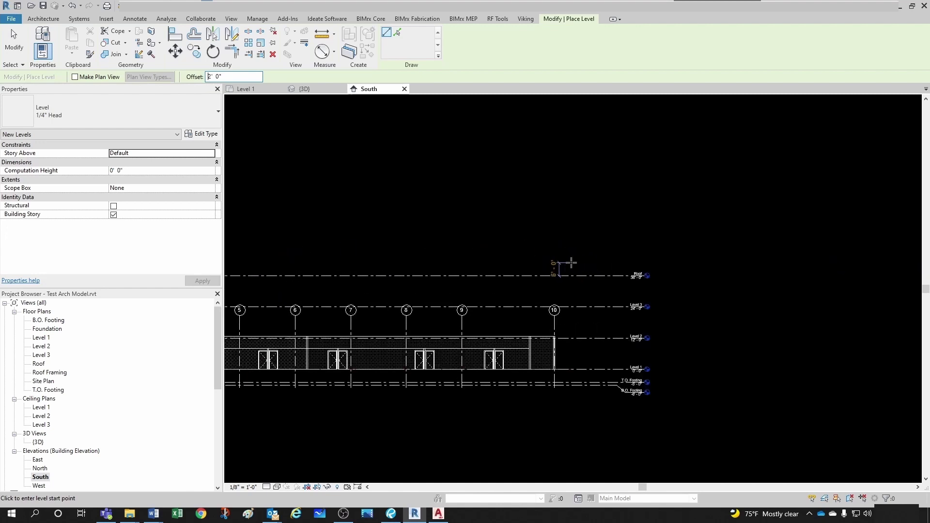
scroll(565, 261, "down", 2)
scroll(407, 241, "down", 1)
scroll(315, 274, "up", 3)
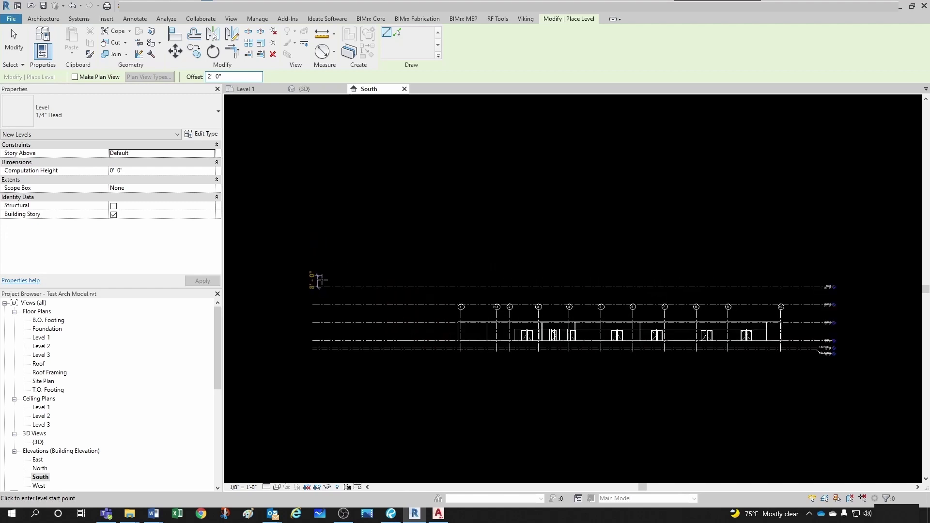
scroll(315, 273, "down", 2)
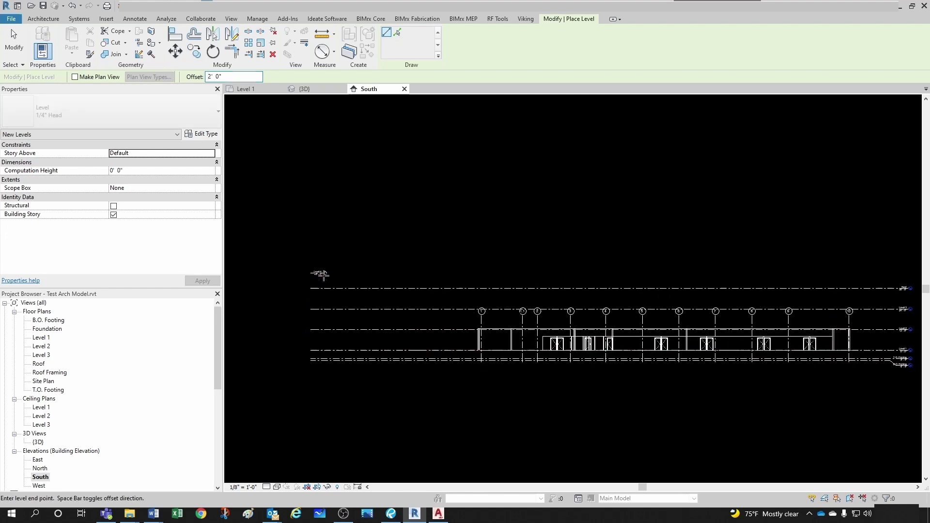
scroll(660, 270, "up", 1)
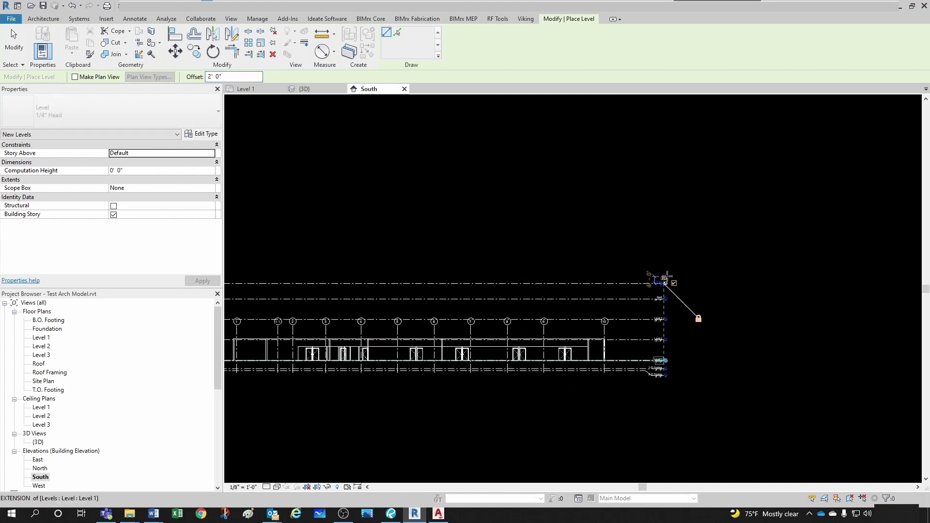
key("Escape")
key("Escape")
Set the topmost level's distance above Roof to 2'.
scroll(626, 283, "down", 2)
left_click(393, 289)
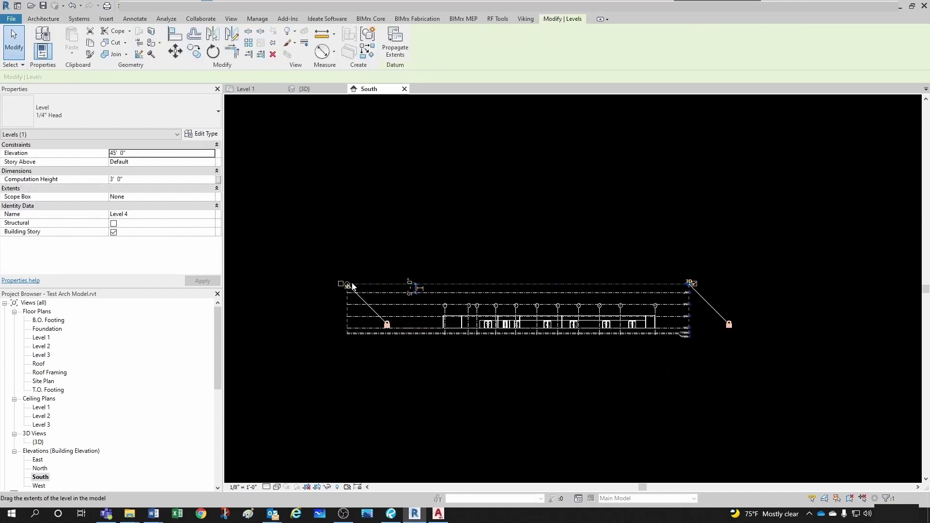
scroll(445, 303, "up", 4)
left_click(489, 280)
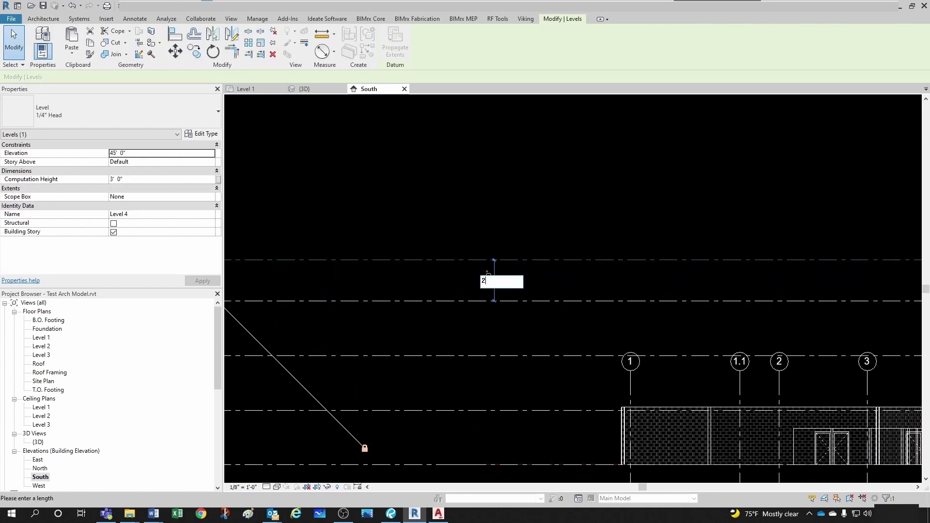
type("2")
key("Return")
scroll(479, 251, "down", 4)
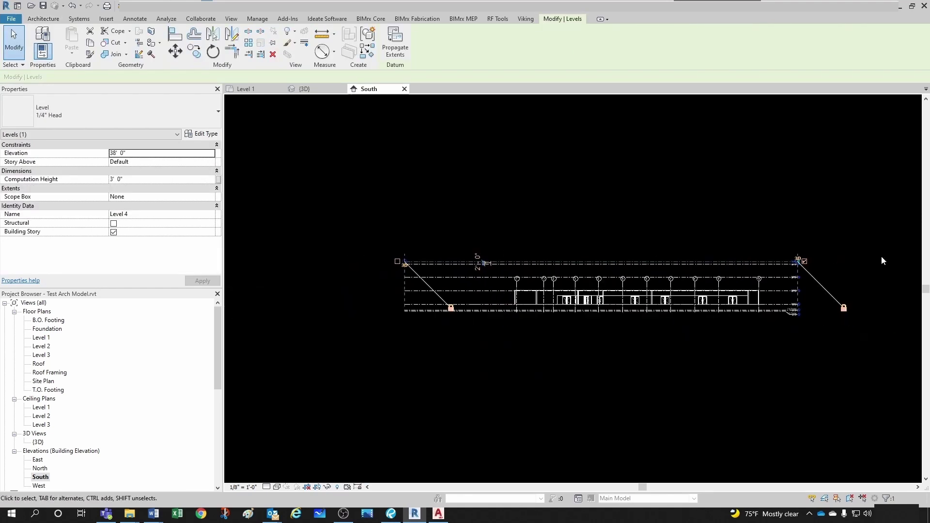
Add an elbow to the topmost level's line beside its level head.
scroll(882, 260, "up", 5)
left_click(751, 265)
middle_click_drag(752, 265, 658, 303)
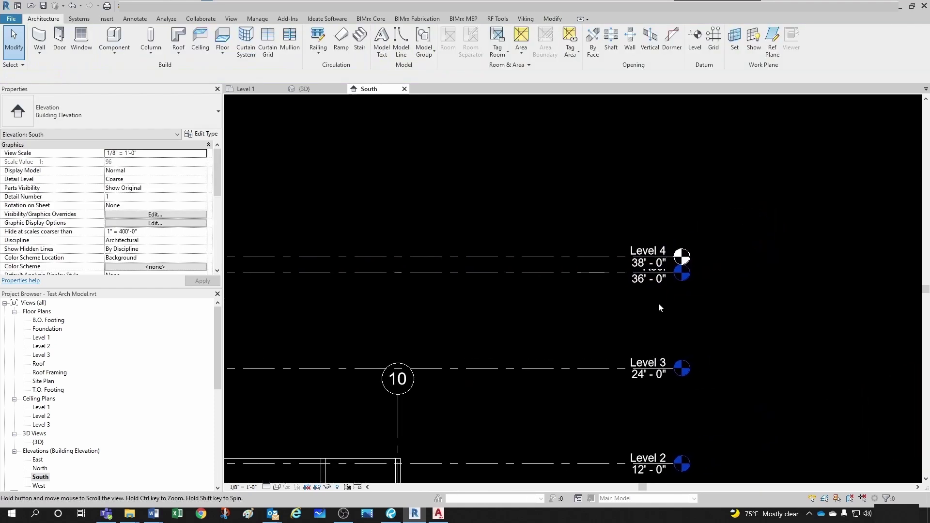
scroll(637, 283, "up", 2)
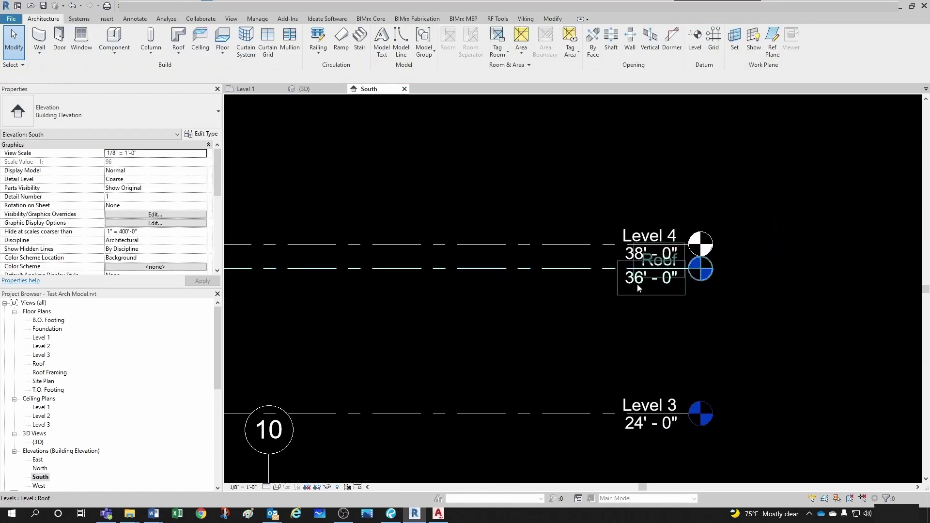
left_click(579, 246)
scroll(658, 243, "up", 3)
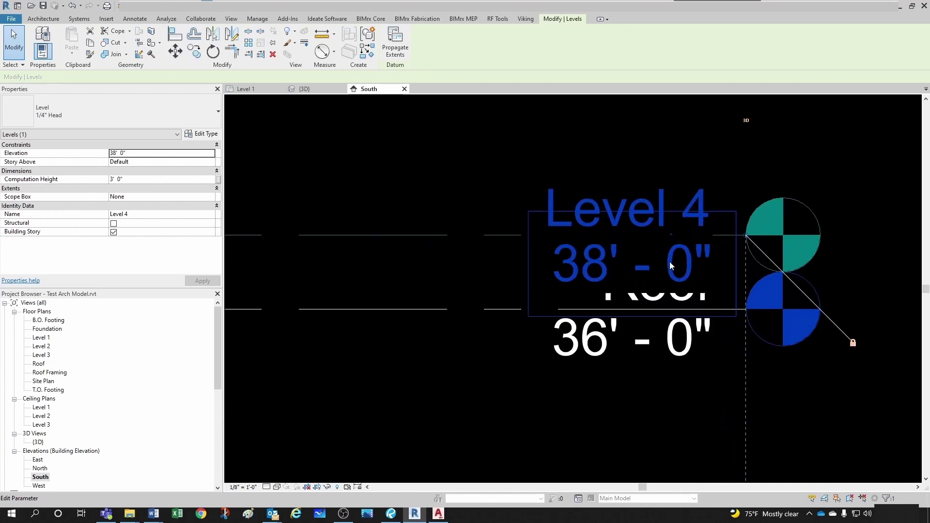
scroll(670, 265, "up", 3)
left_click(672, 229)
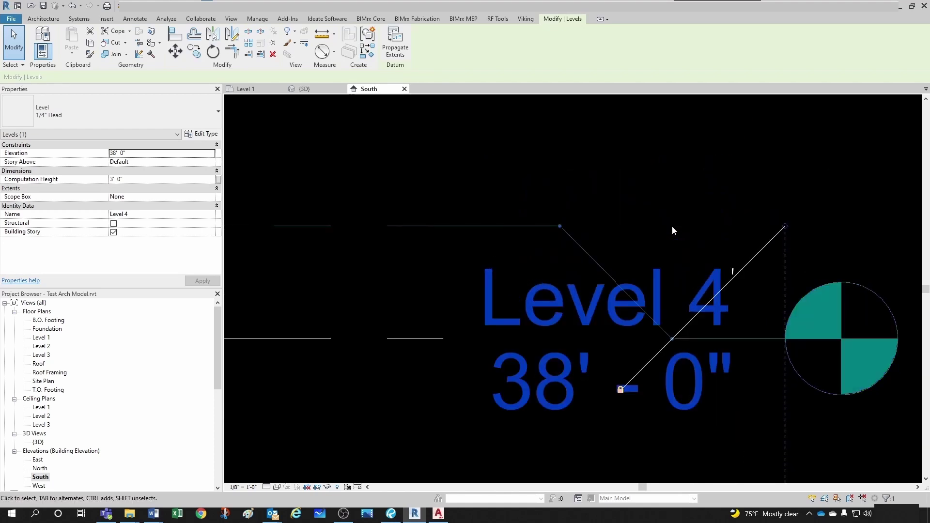
scroll(612, 257, "down", 2)
left_click(600, 240)
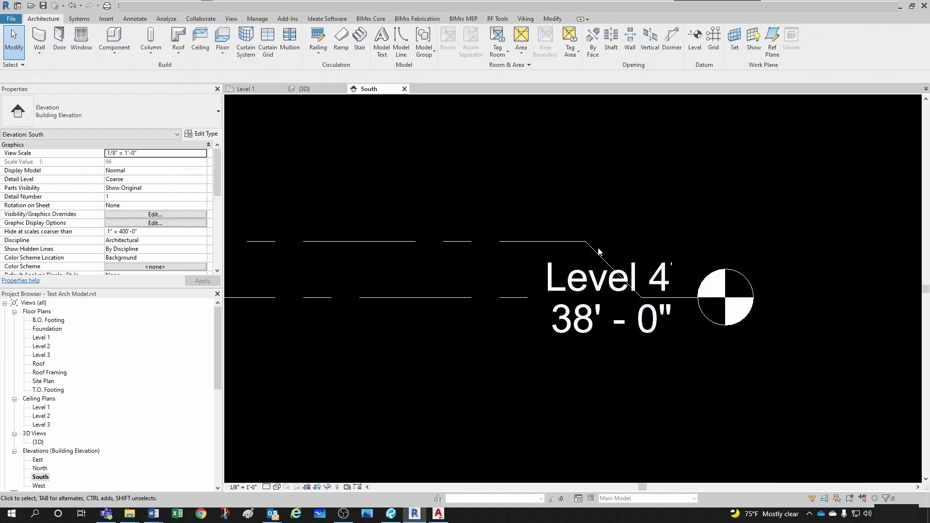
Reshape the Level 4 elbow so its level head and label sit clear above the Roof level head.
left_click(598, 253)
left_click_drag(641, 300, 661, 166)
scroll(596, 242, "down", 1)
left_click_drag(588, 247, 467, 239)
left_click_drag(656, 183, 547, 185)
left_click(639, 223)
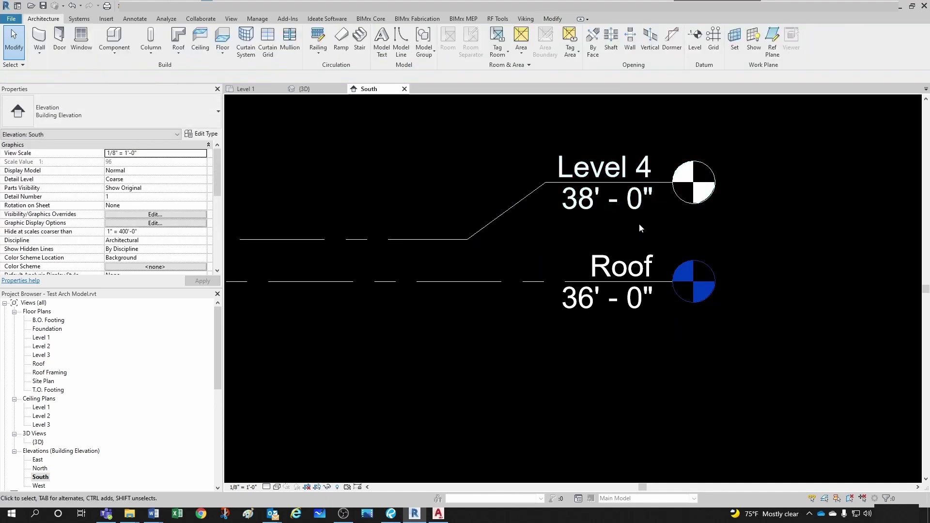
scroll(639, 223, "down", 2)
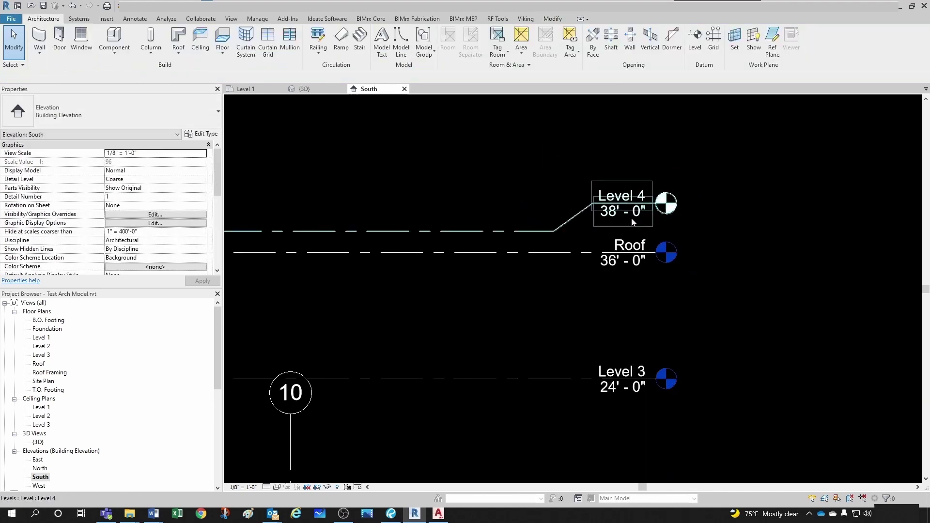
left_click(437, 514)
key("alt+Tab")
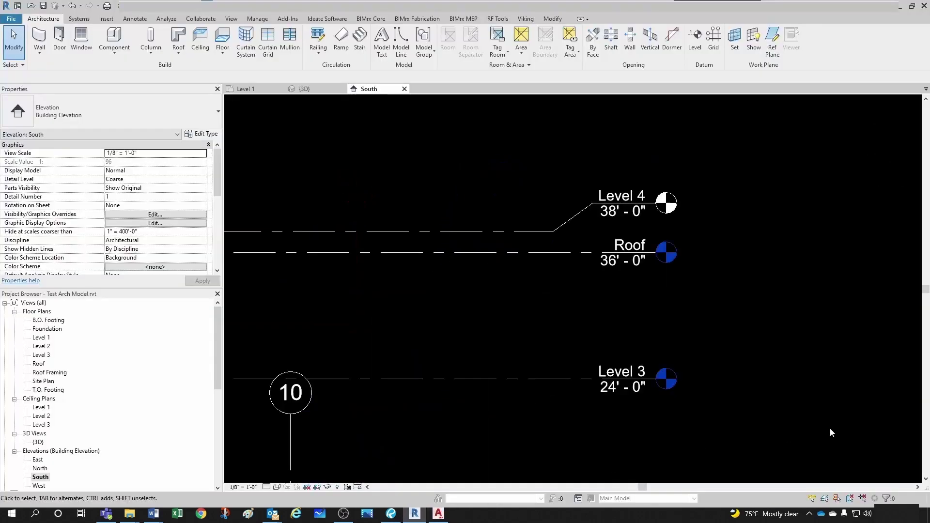
scroll(783, 328, "down", 1)
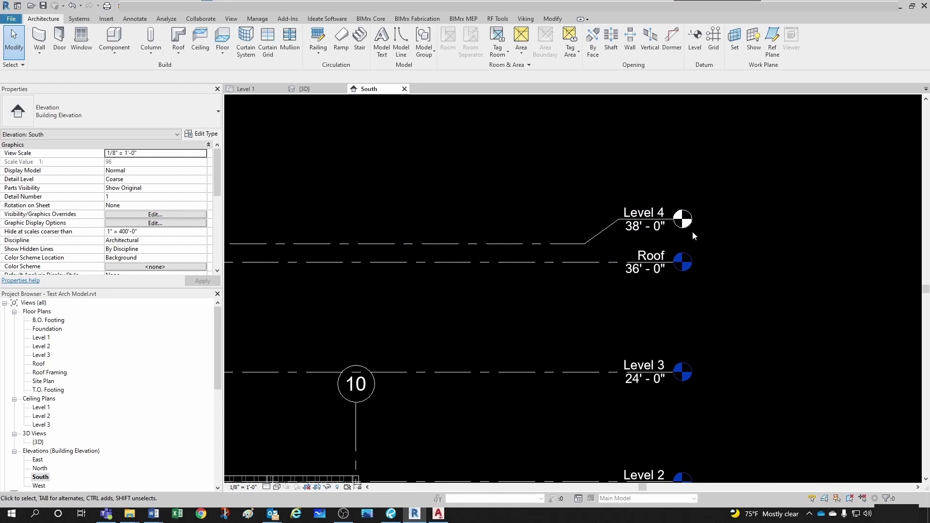
Try the Story Level - no head type on Level 4 and undo the type change.
left_click(608, 228)
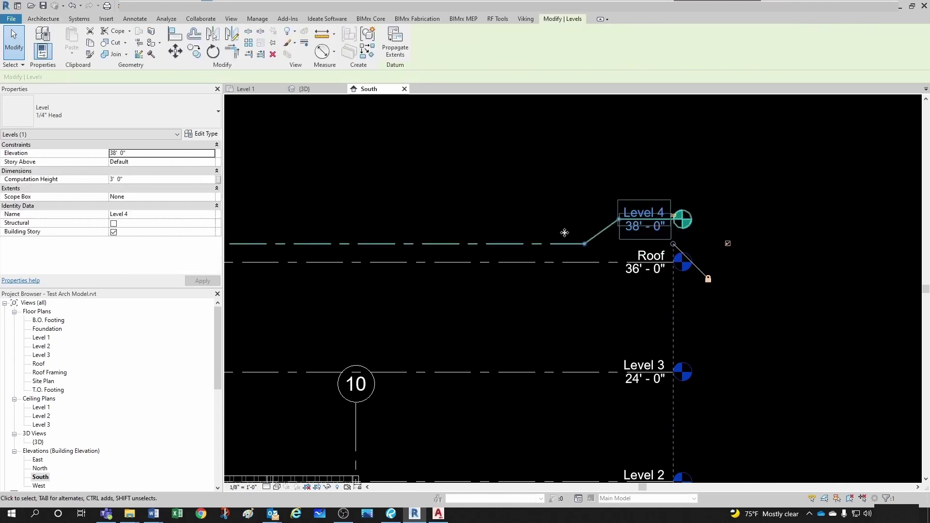
left_click(81, 121)
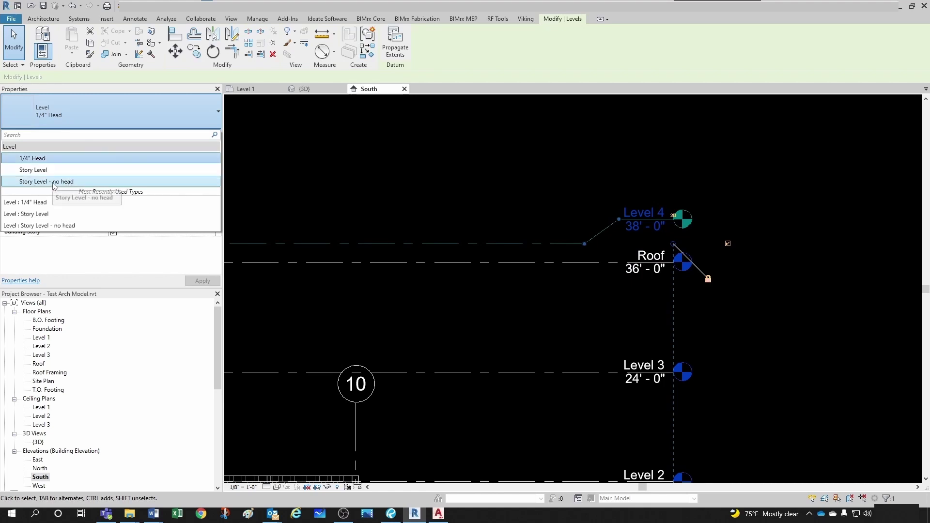
left_click(54, 183)
left_click(736, 233)
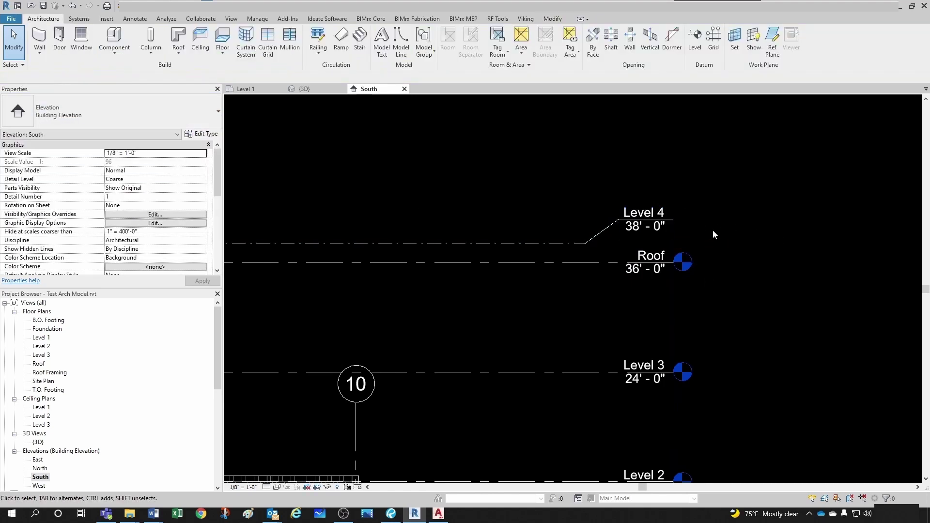
left_click(71, 6)
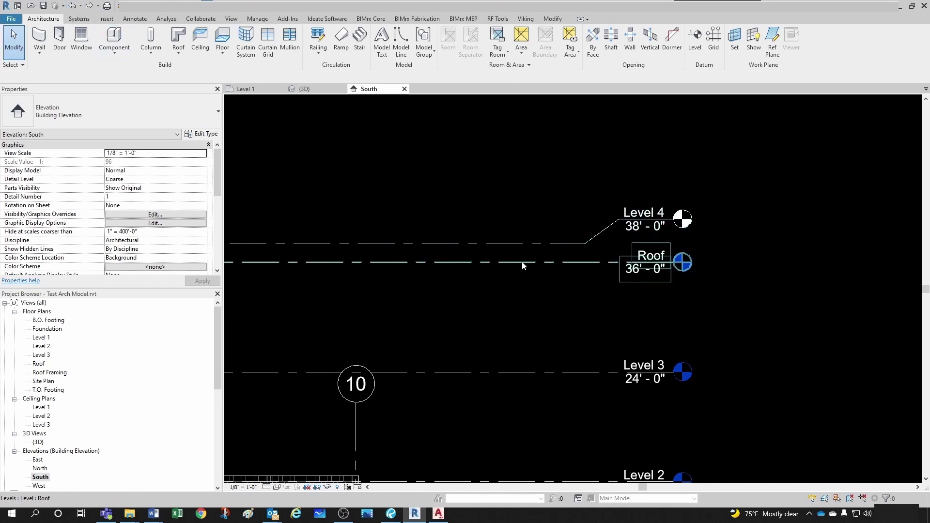
left_click(701, 57)
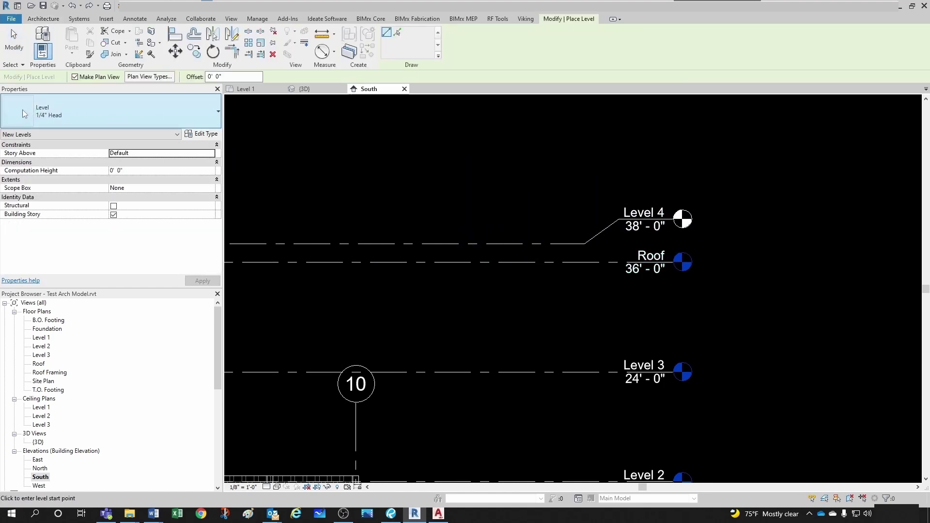
left_click(79, 115)
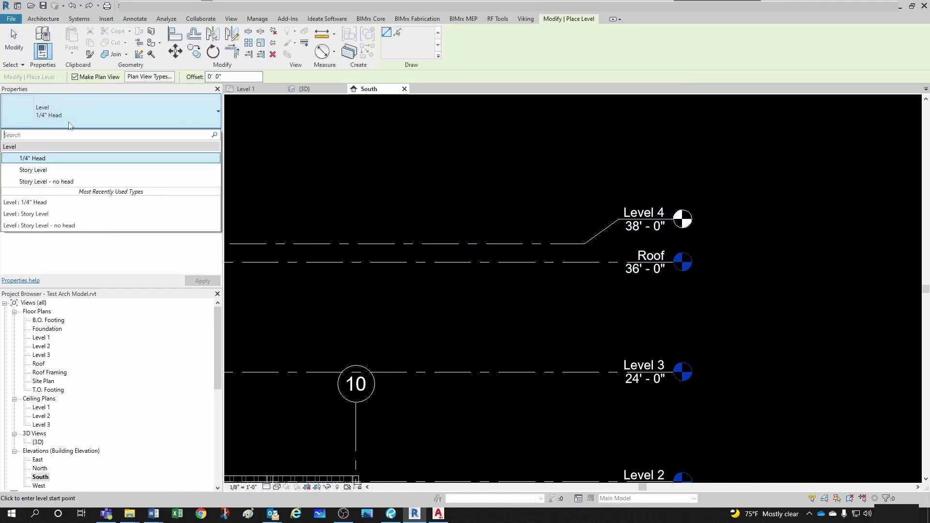
left_click(67, 170)
key("Escape")
key("Escape")
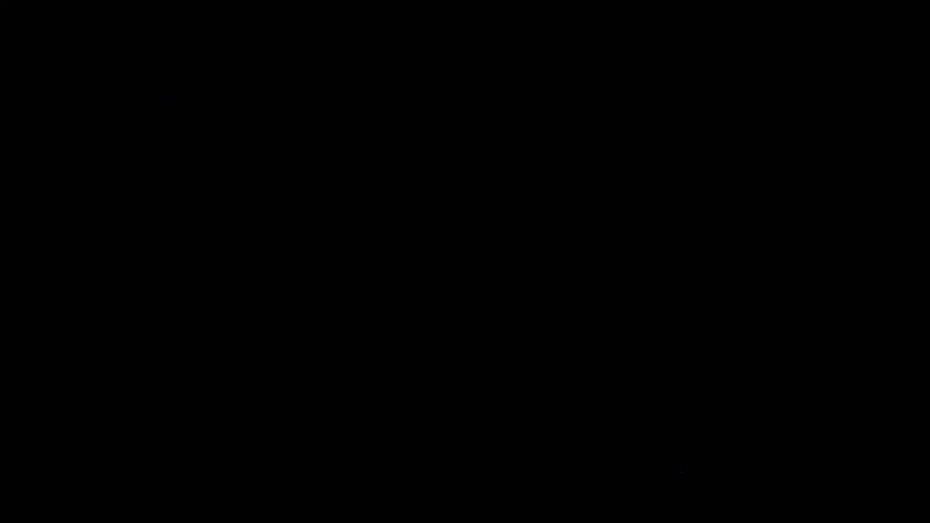